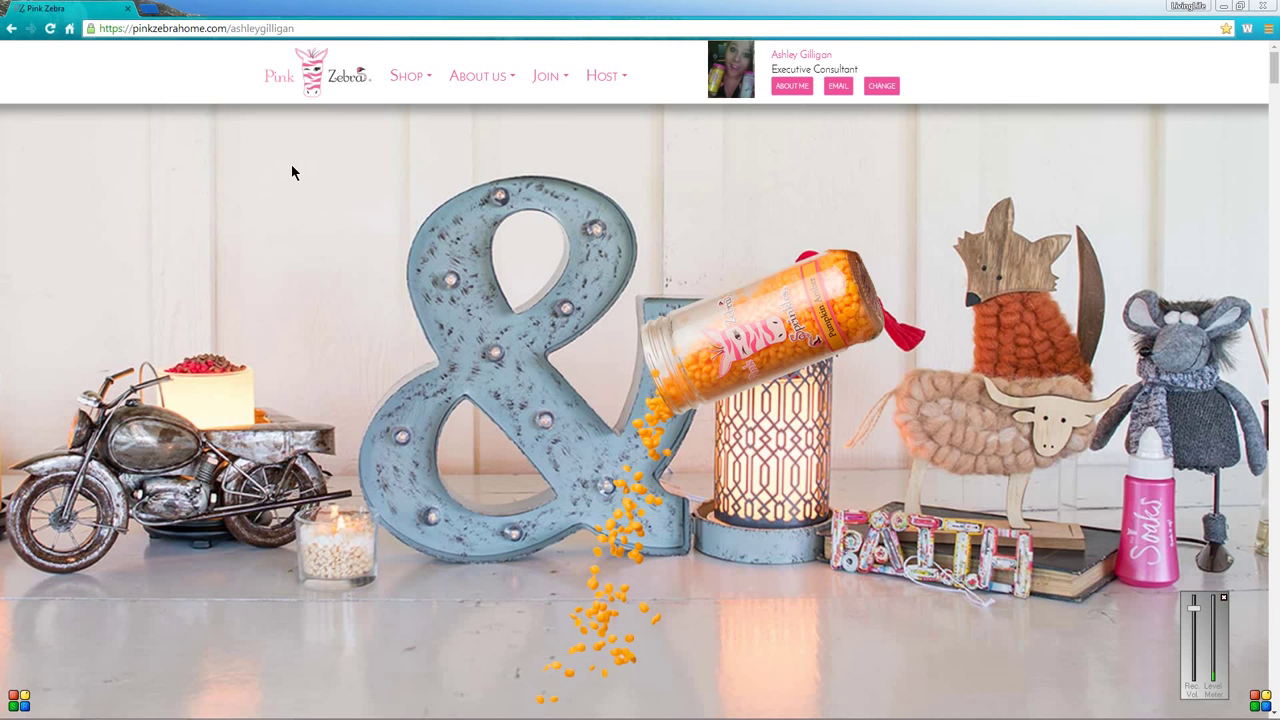
Log in to the consultant back office from the Pink Zebra site's footer, using the saved credentials.
scroll(291, 170, down, 10)
scroll(303, 312, down, 15)
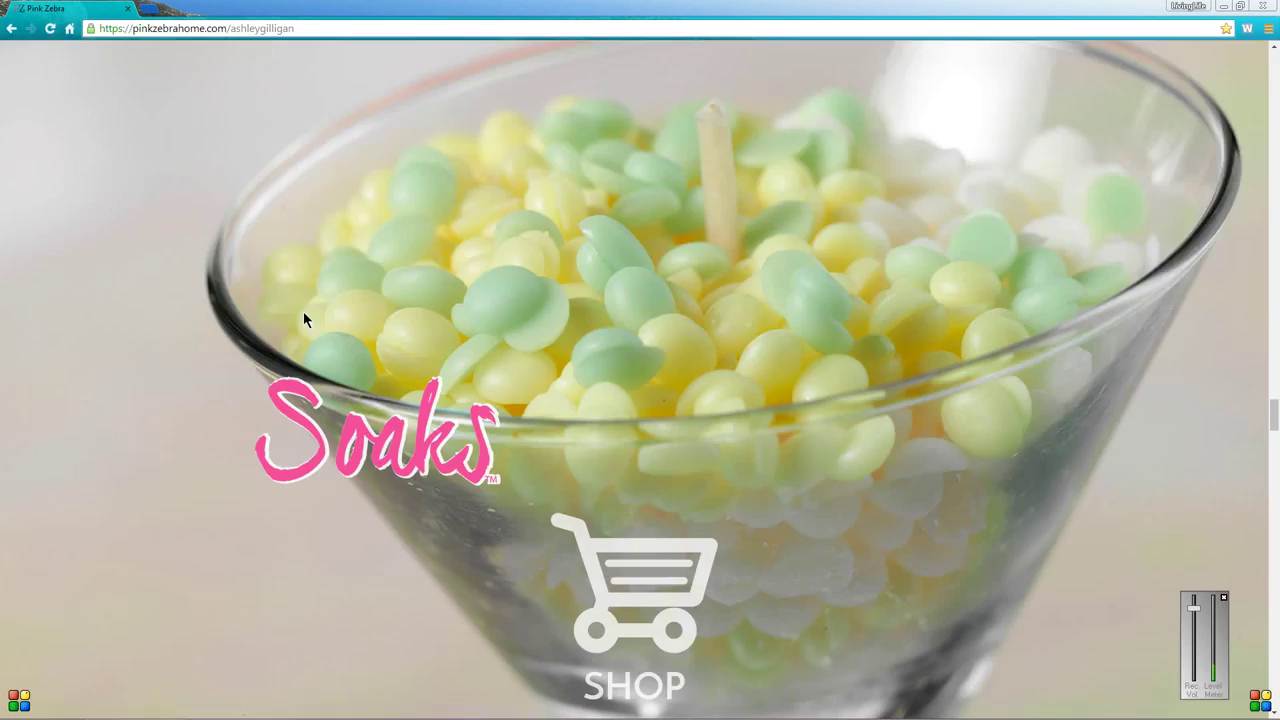
scroll(303, 312, down, 5)
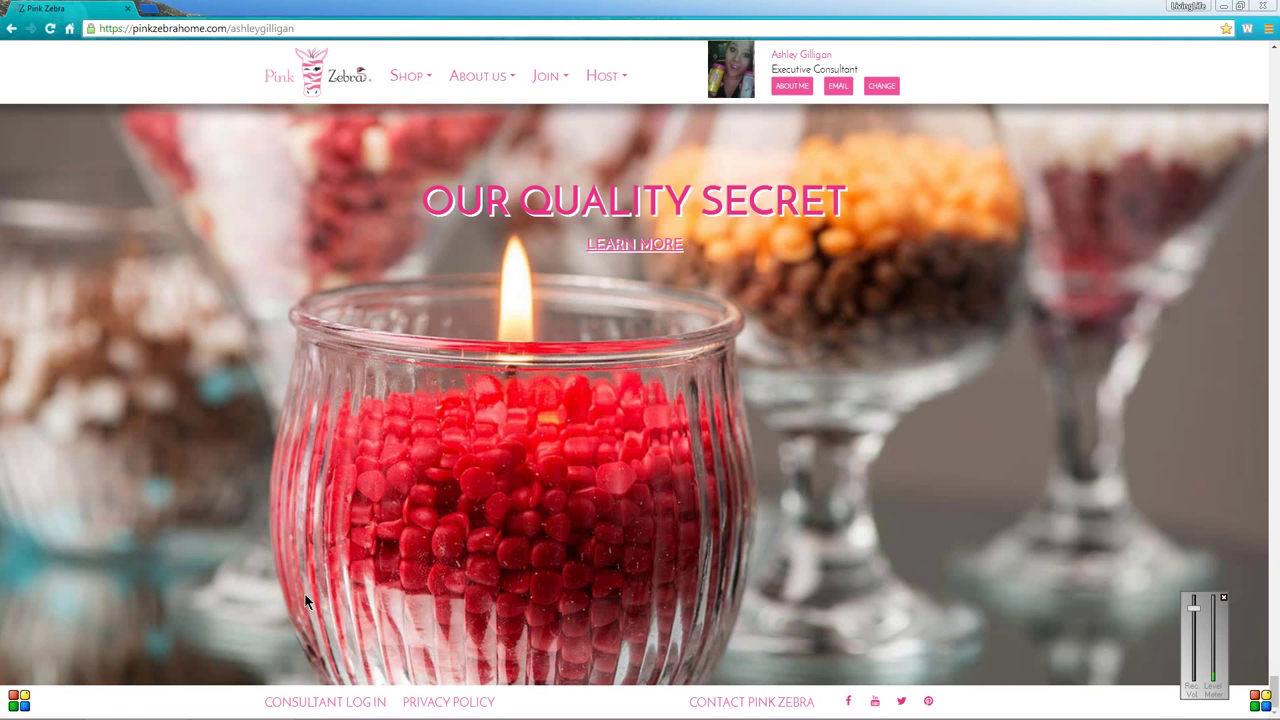
click(319, 703)
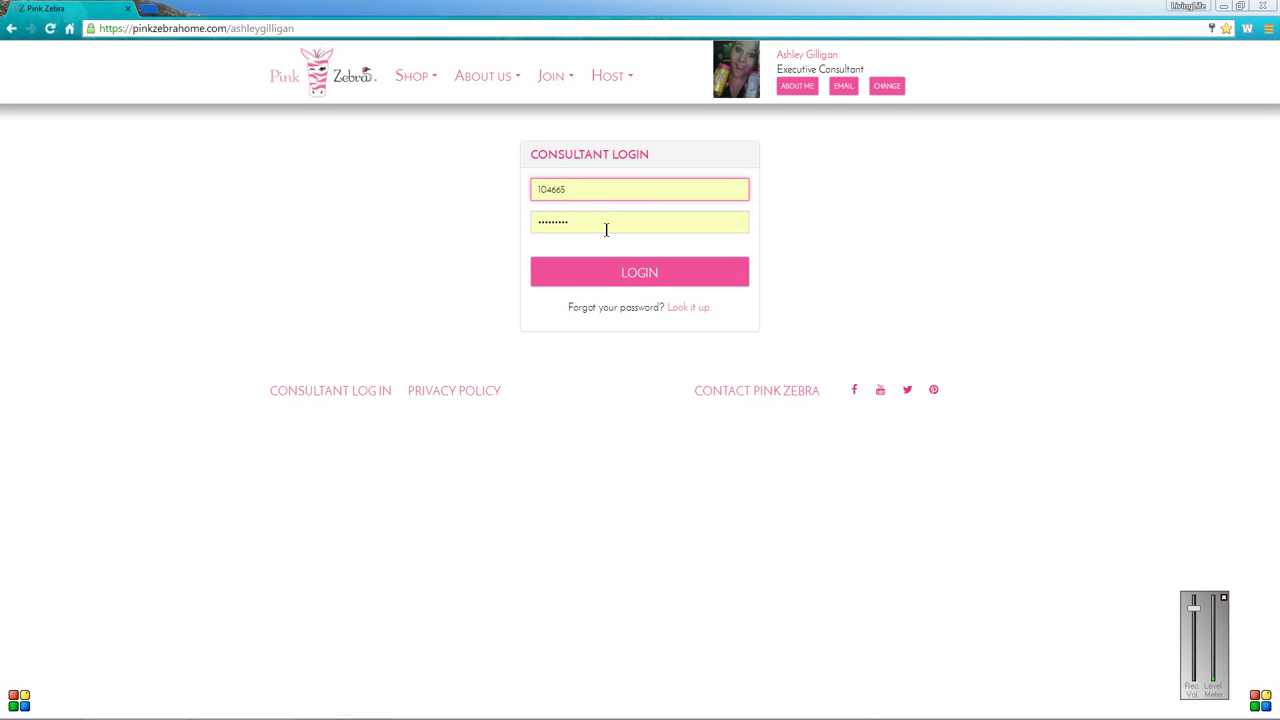
click(641, 276)
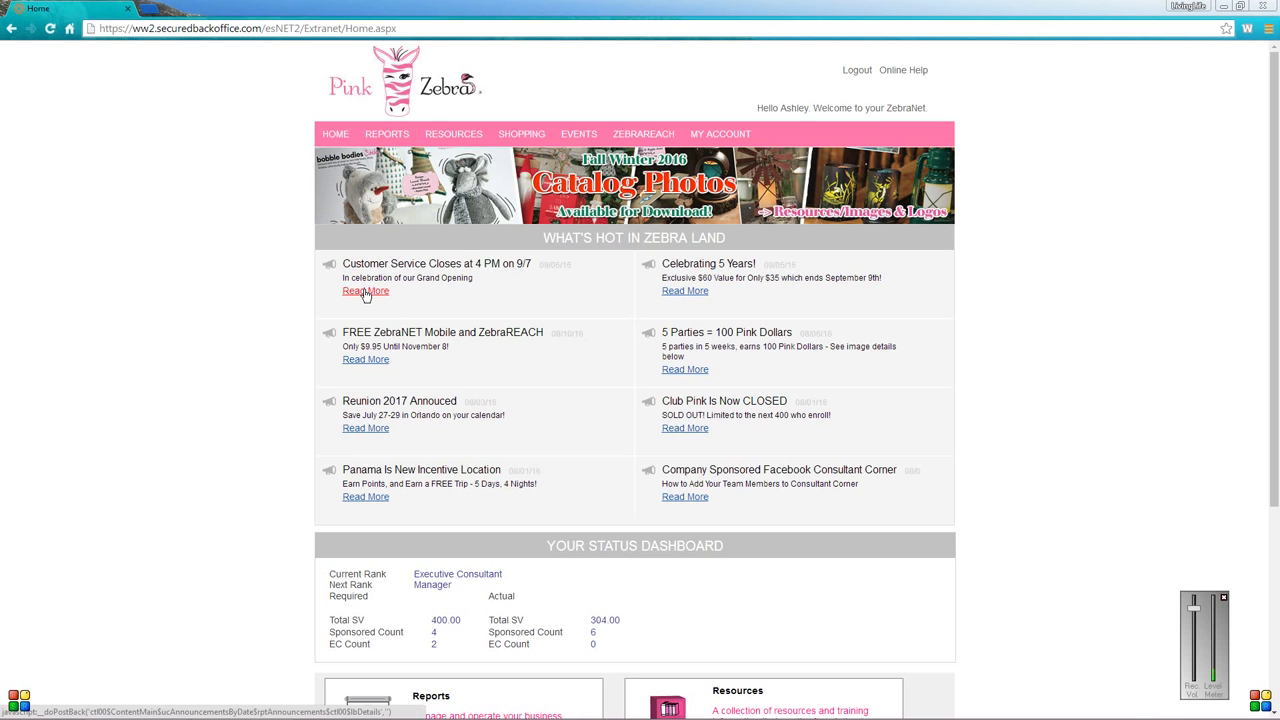
Read the full announcement about Customer Service closing at 4 PM on 9/7, and close it.
click(366, 291)
scroll(363, 289, down, 2)
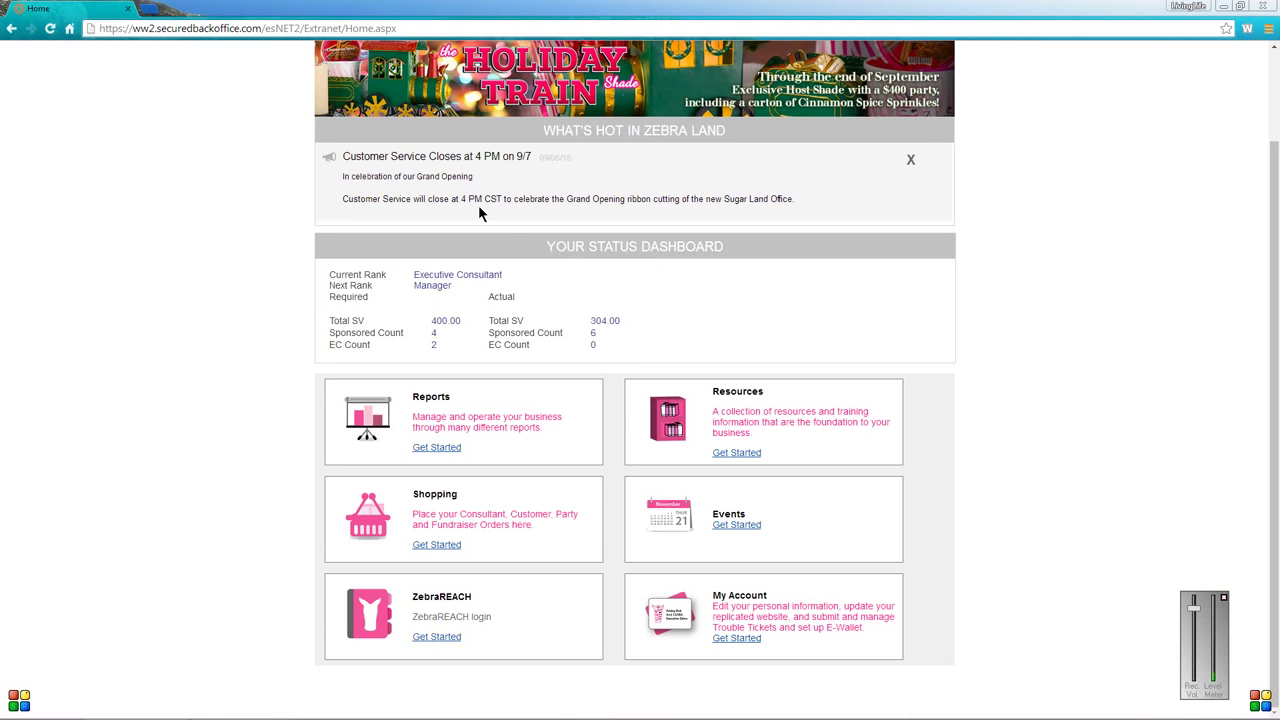
click(911, 163)
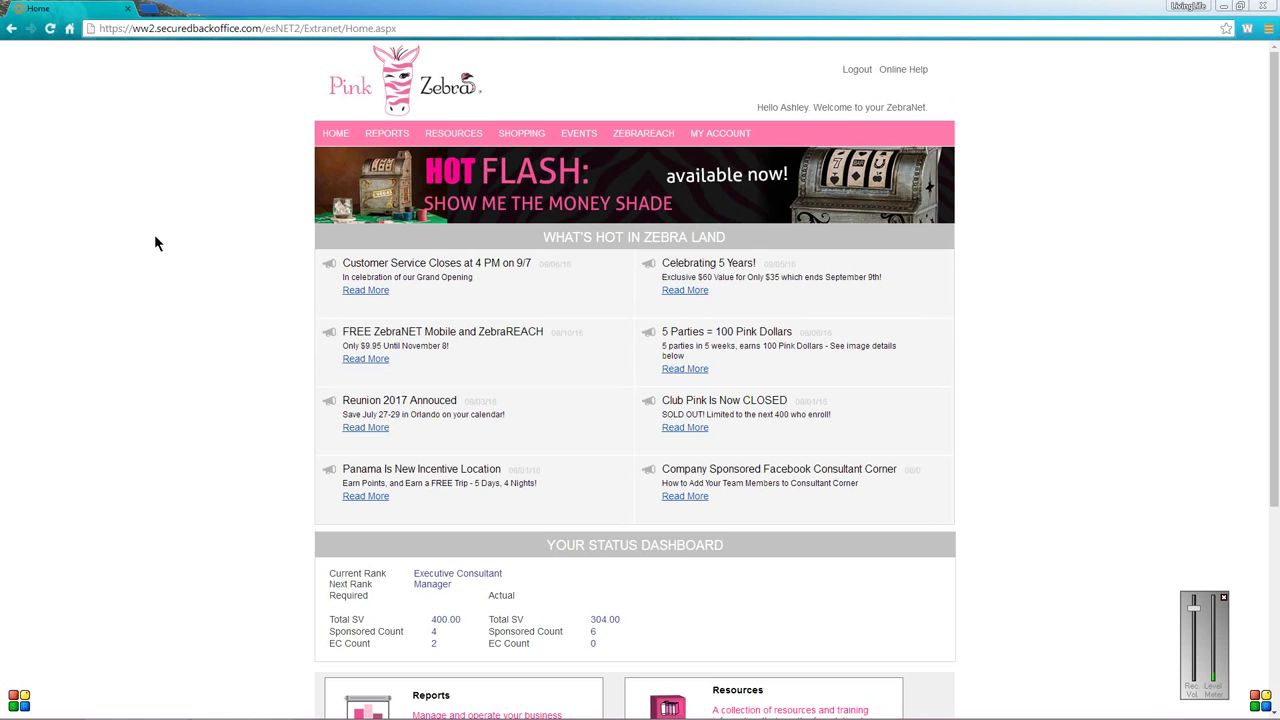
Look over the home page's status dashboard and the section tiles from Reports to My Account.
scroll(155, 242, down, 3)
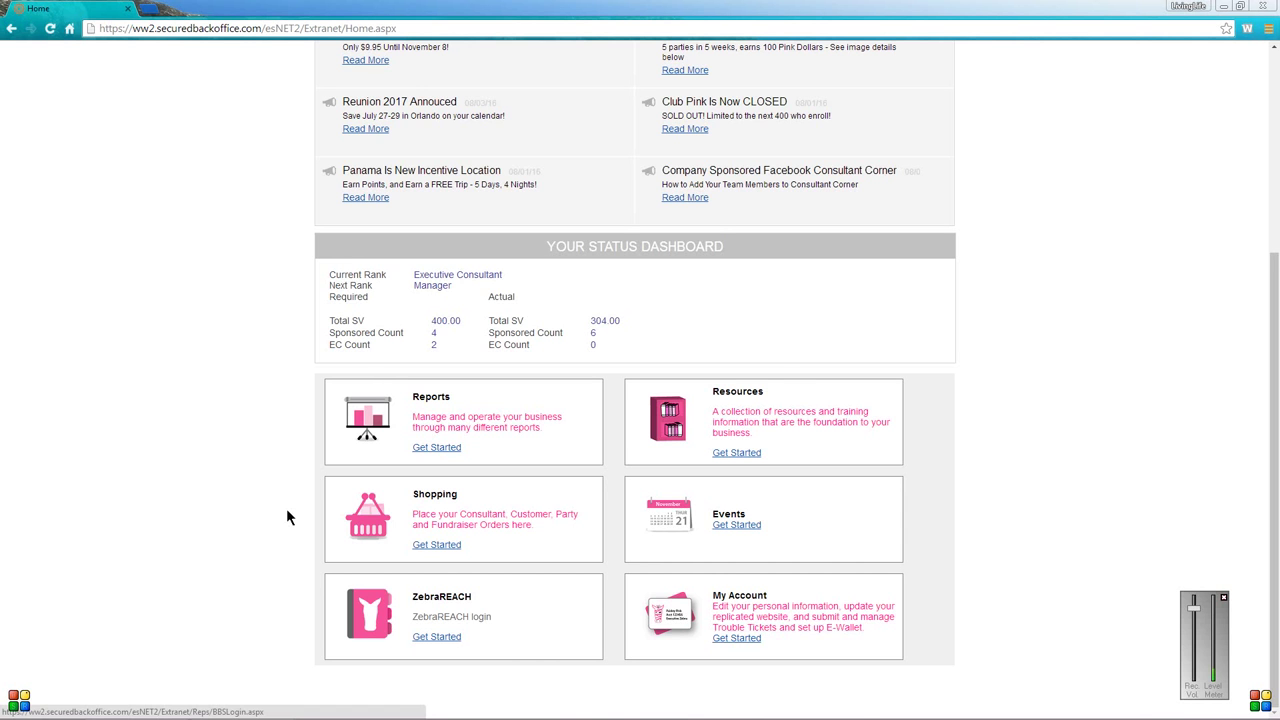
scroll(209, 332, up, 2)
scroll(210, 341, up, 1)
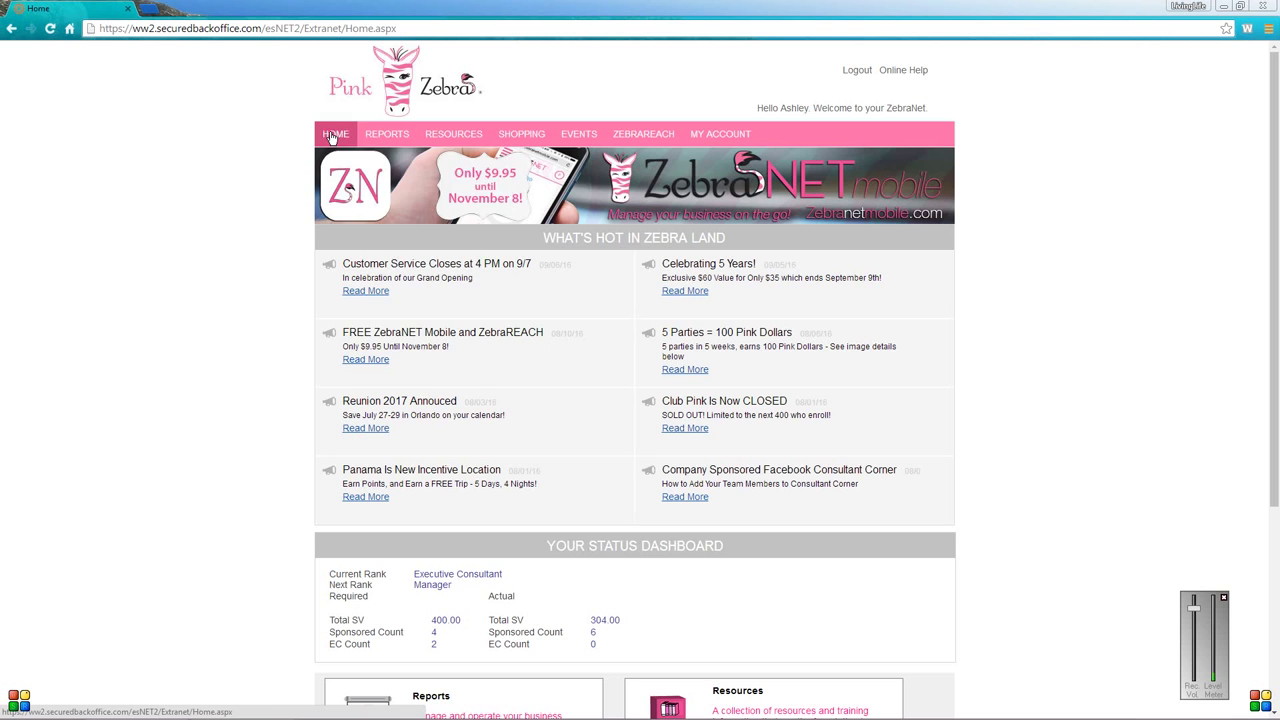
In Resources, open the Policy Manual & Career Plan under Consultant Manual, skim to the General Guidelines, and close it.
mouse_move(388, 131)
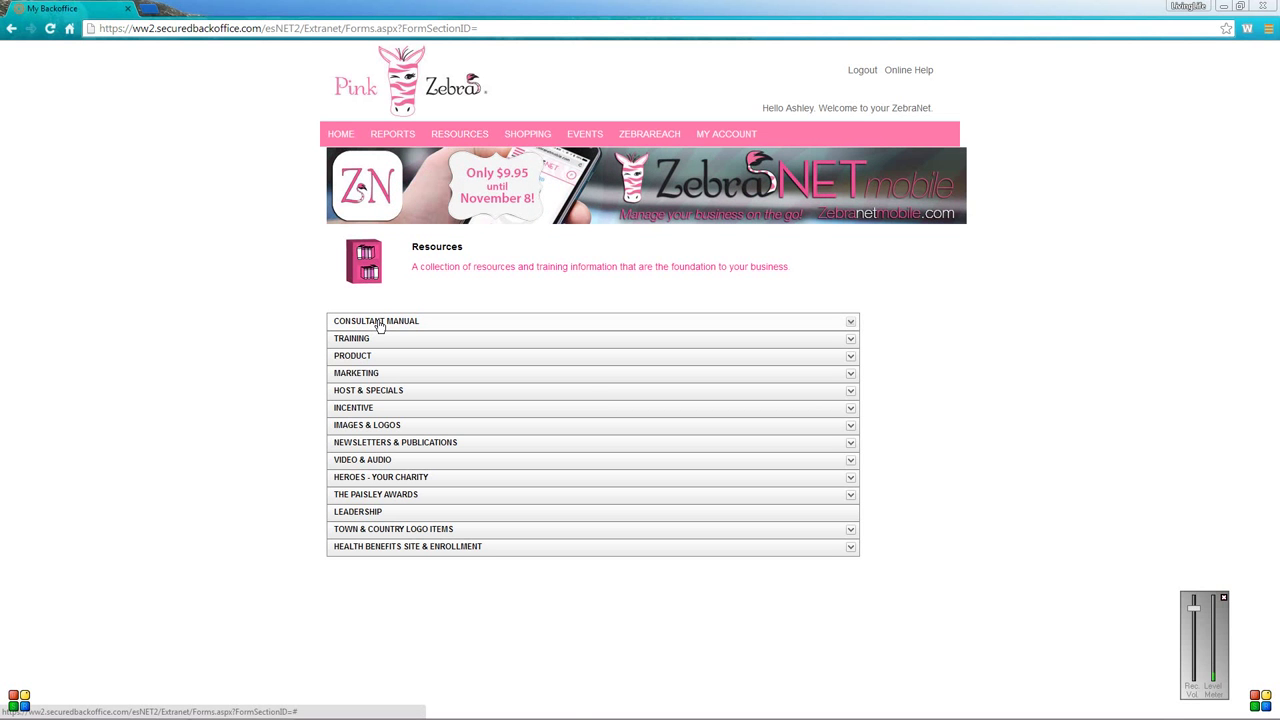
click(379, 324)
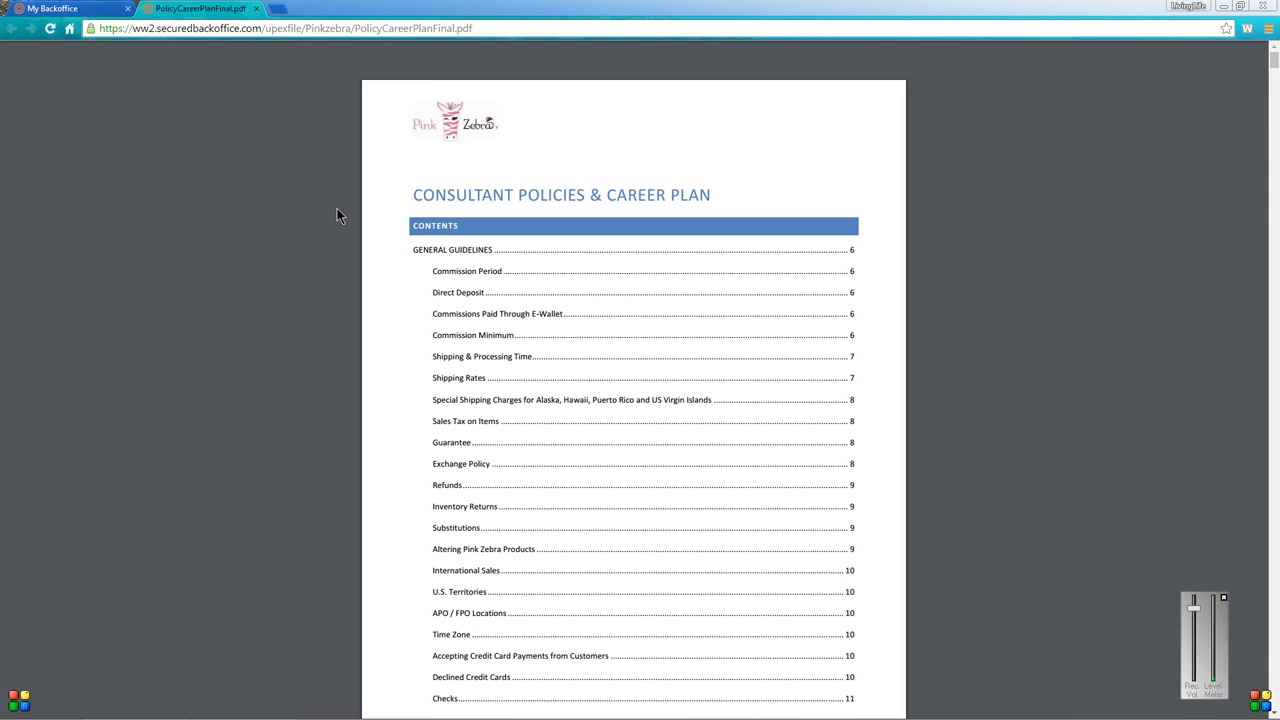
scroll(337, 208, down, 20)
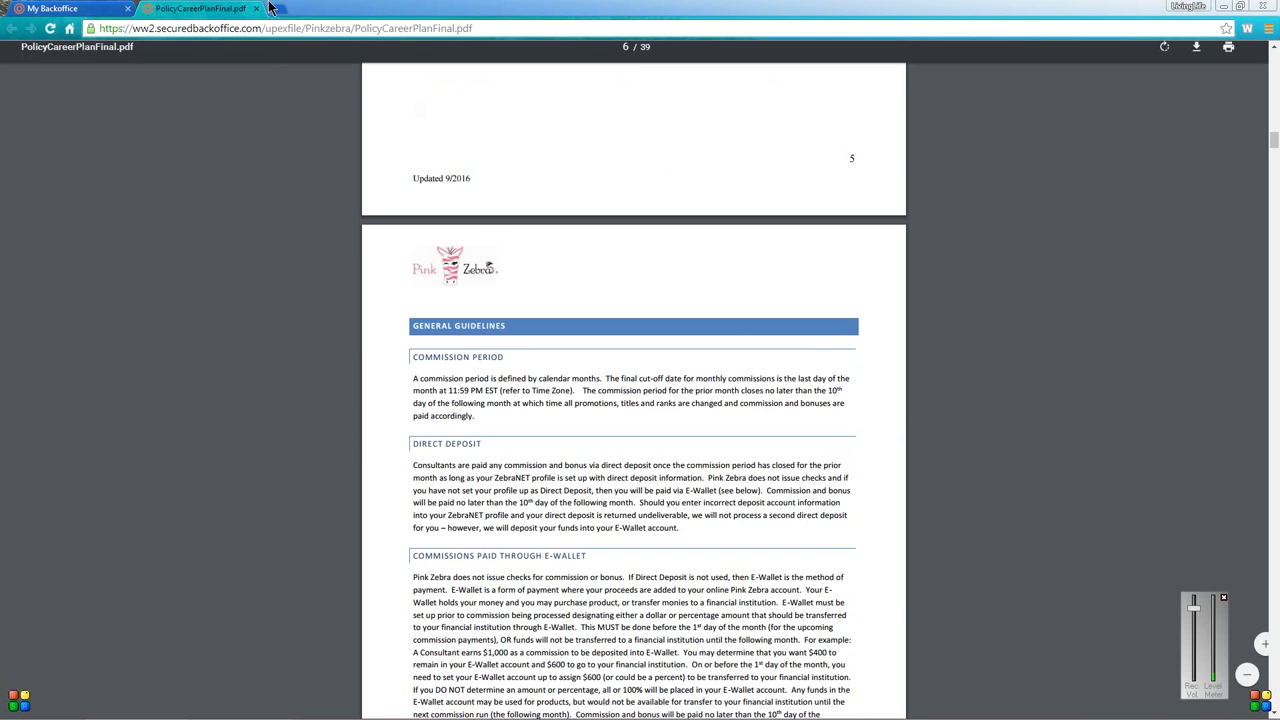
click(257, 8)
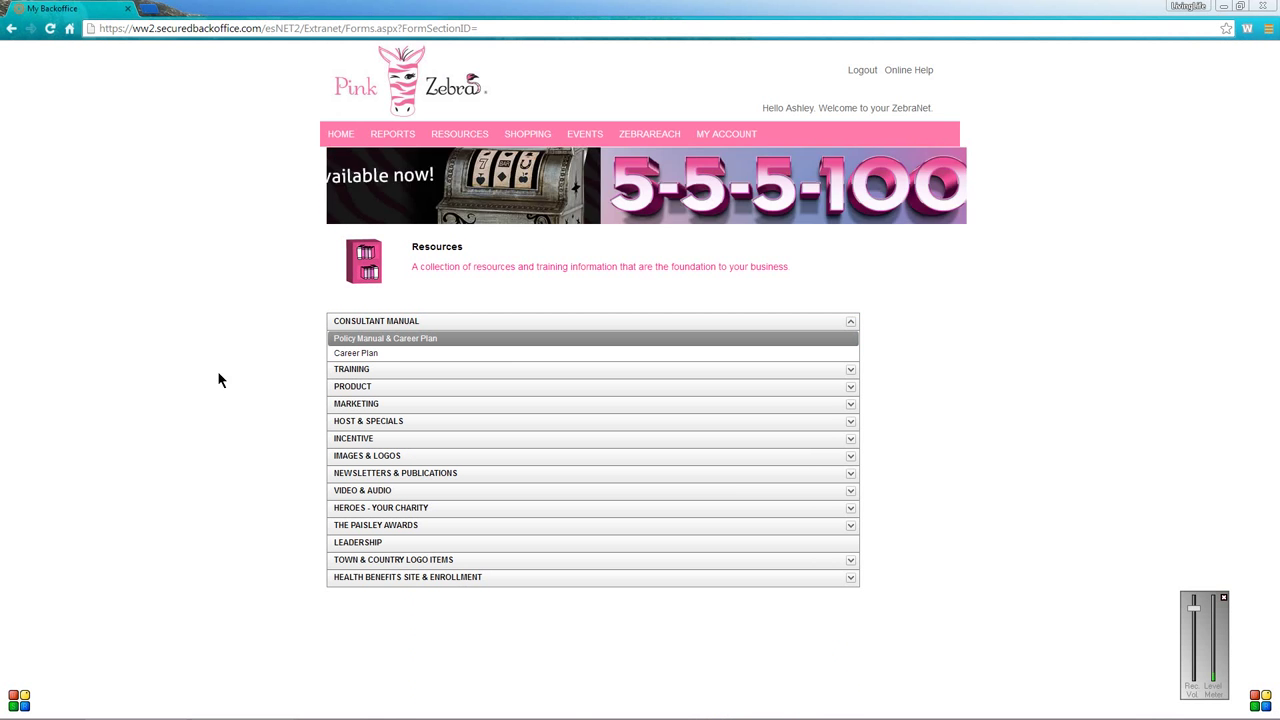
Skim the separate Career Plan document, close it, and collapse the Consultant Manual section.
click(369, 355)
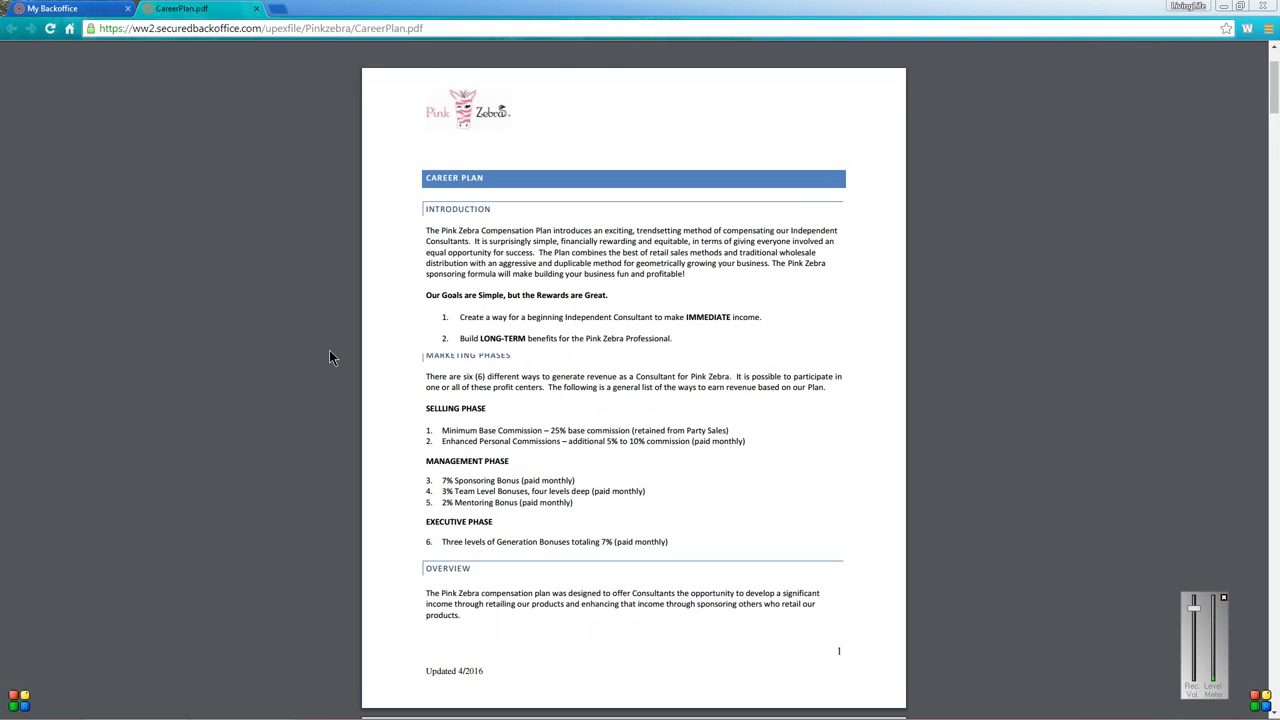
scroll(329, 357, down, 17)
click(255, 10)
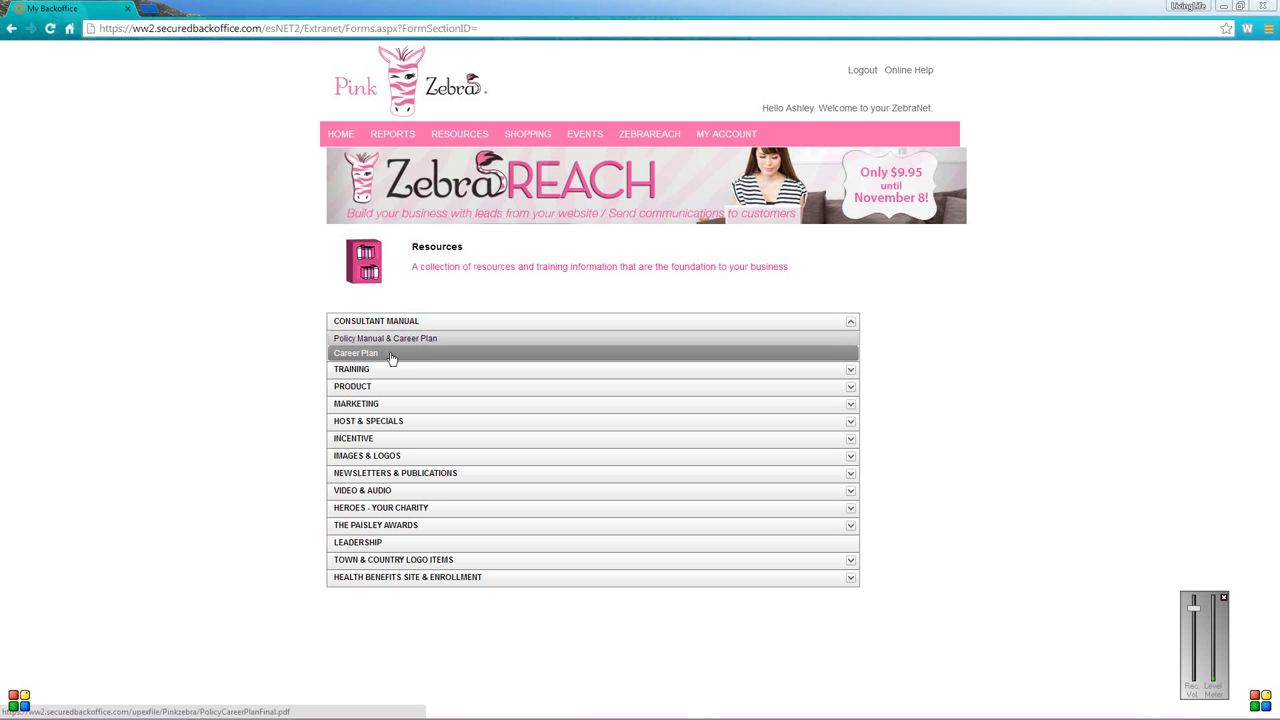
click(368, 321)
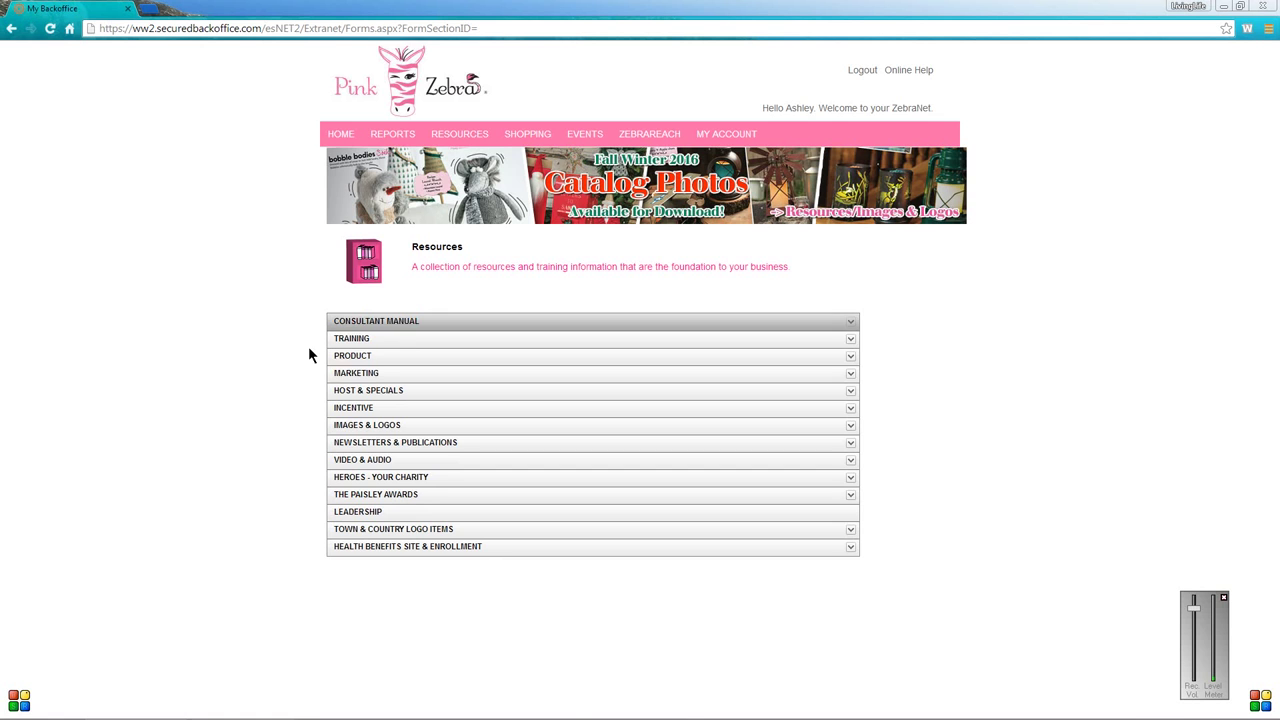
Review the documents listed in the Training section of Resources, and collapse the section.
click(338, 339)
scroll(267, 296, down, 3)
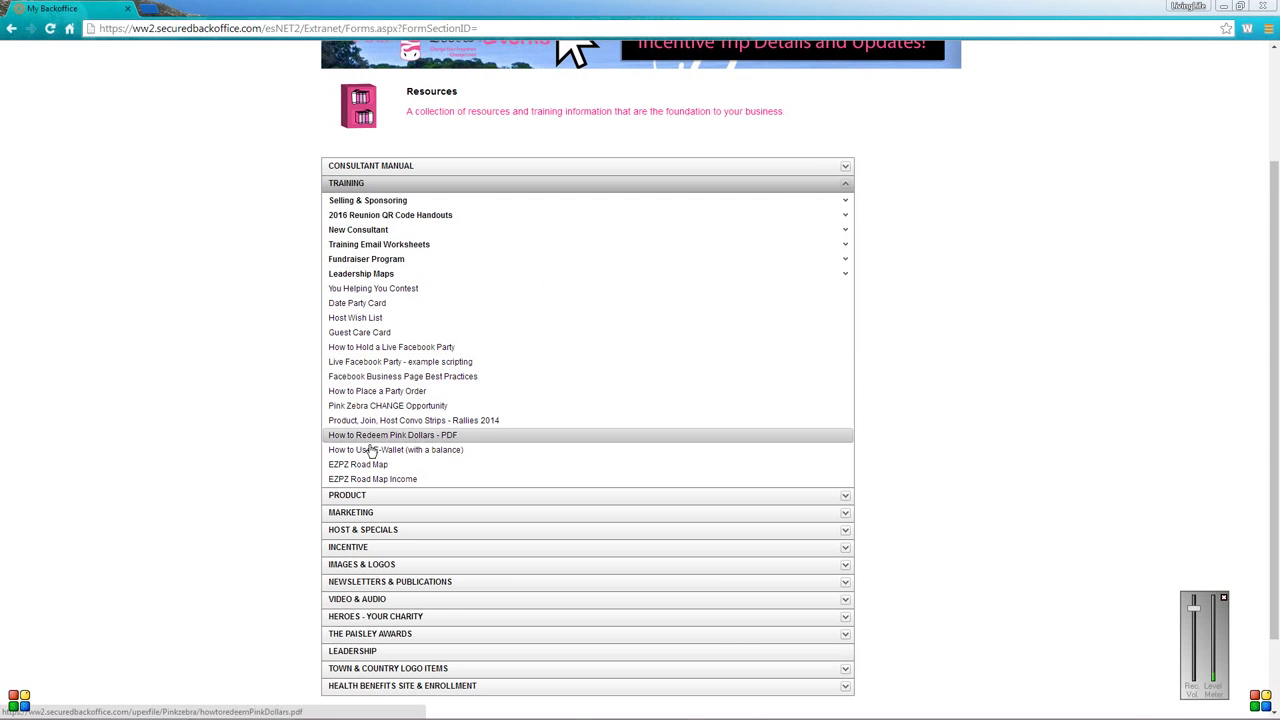
click(354, 183)
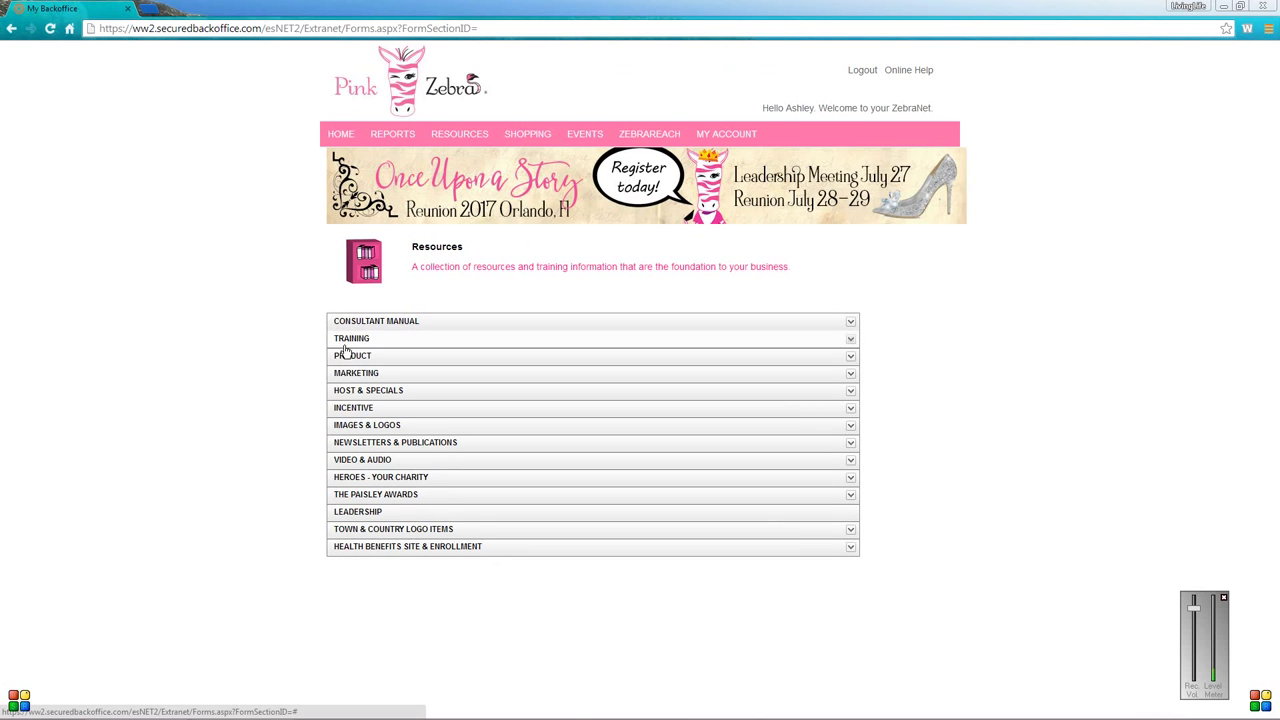
click(350, 340)
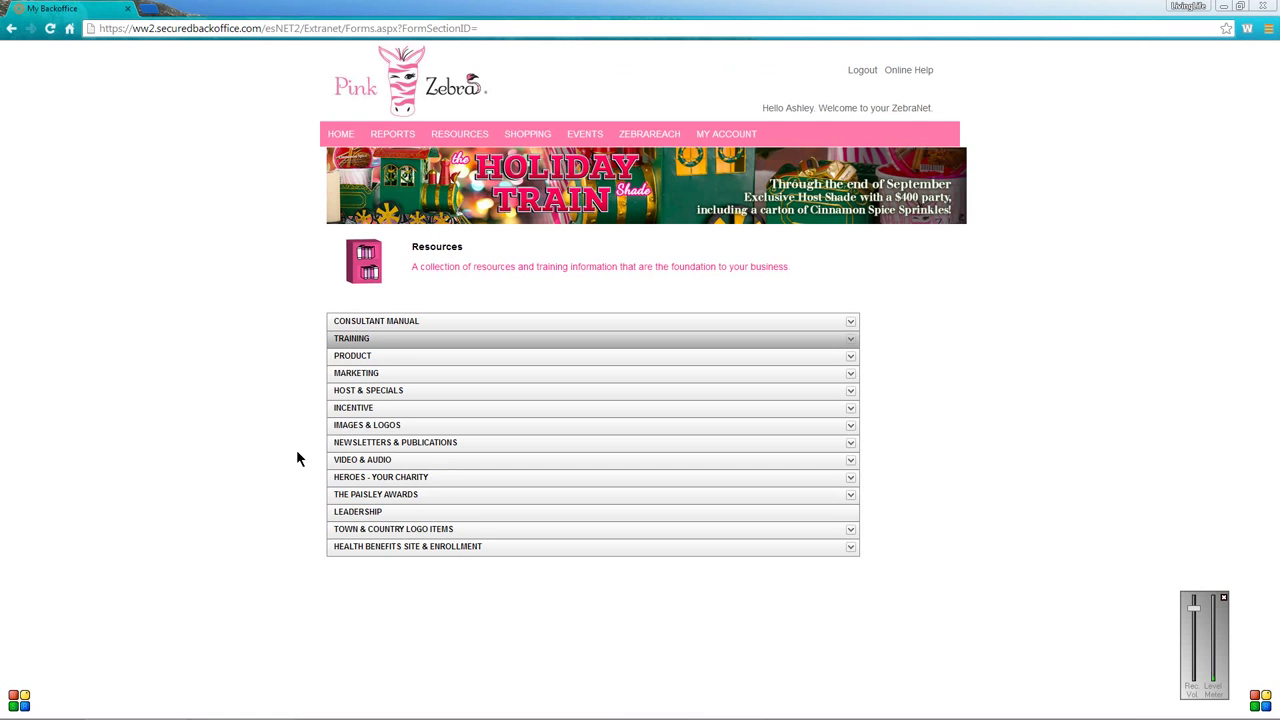
Browse the Product Photos under Images & Logos, view the Brown Whiskey Jug Shade photo, and close it.
click(346, 426)
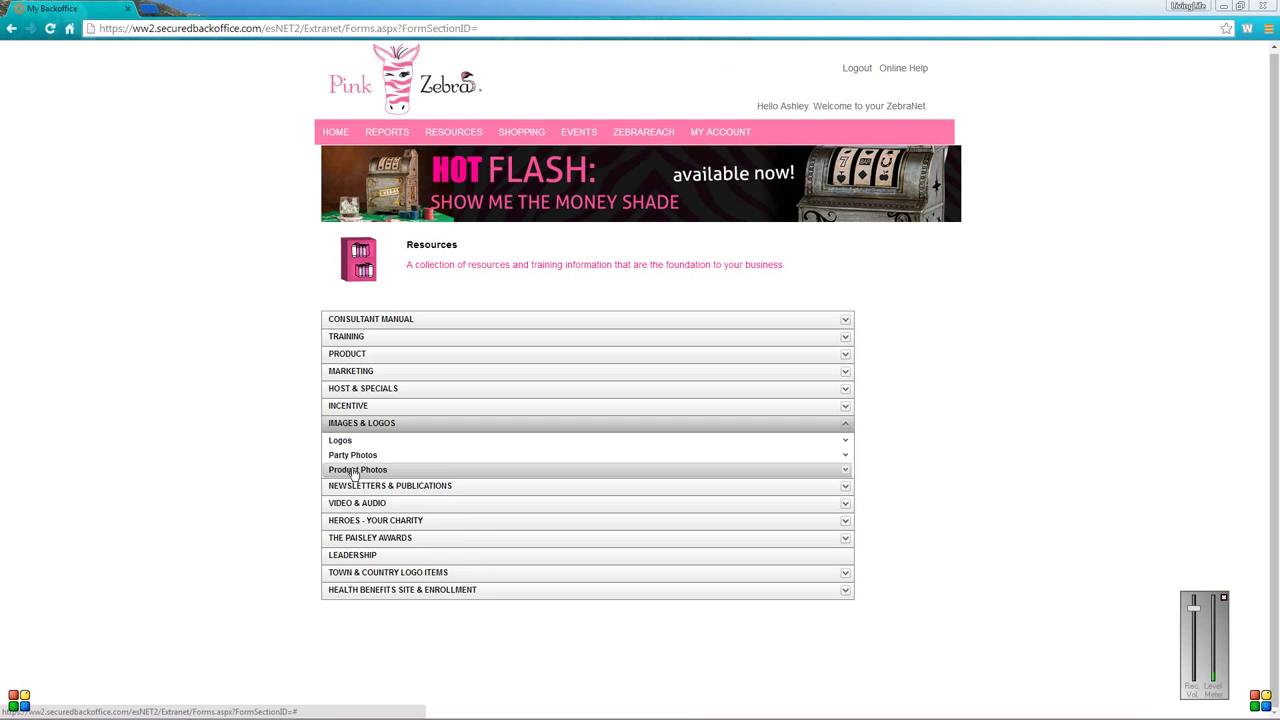
click(352, 470)
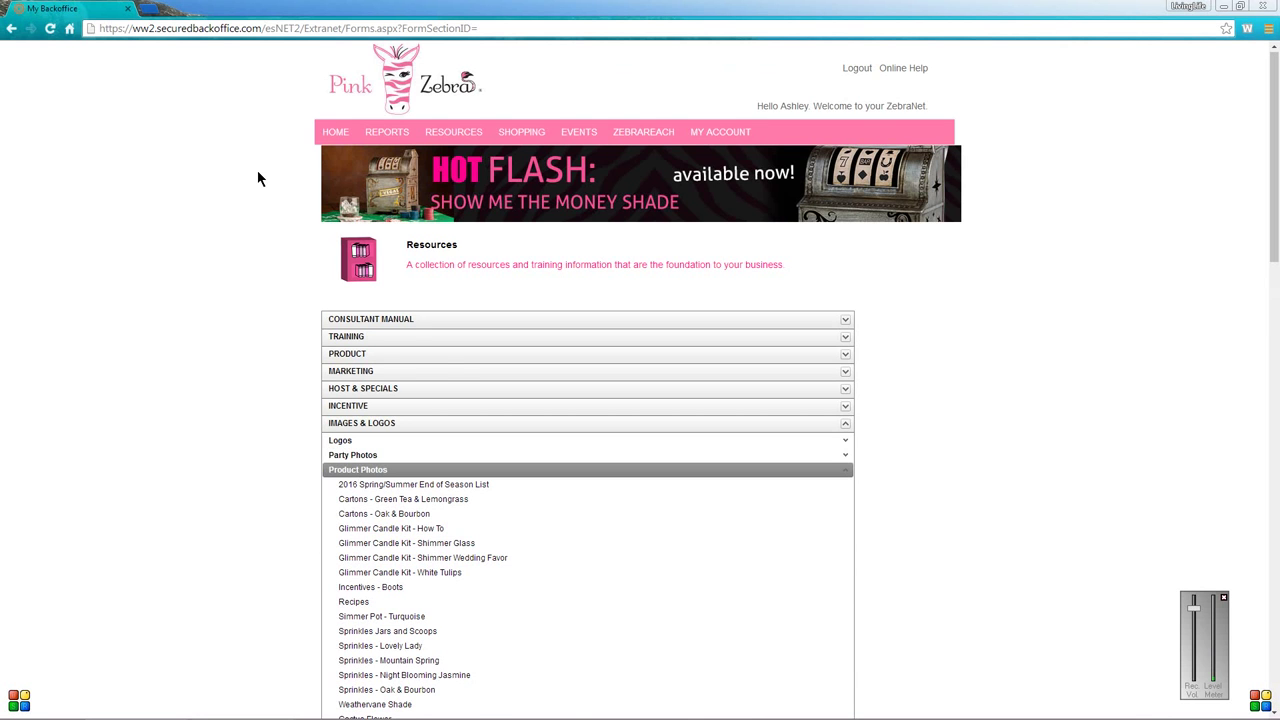
scroll(208, 202, down, 3)
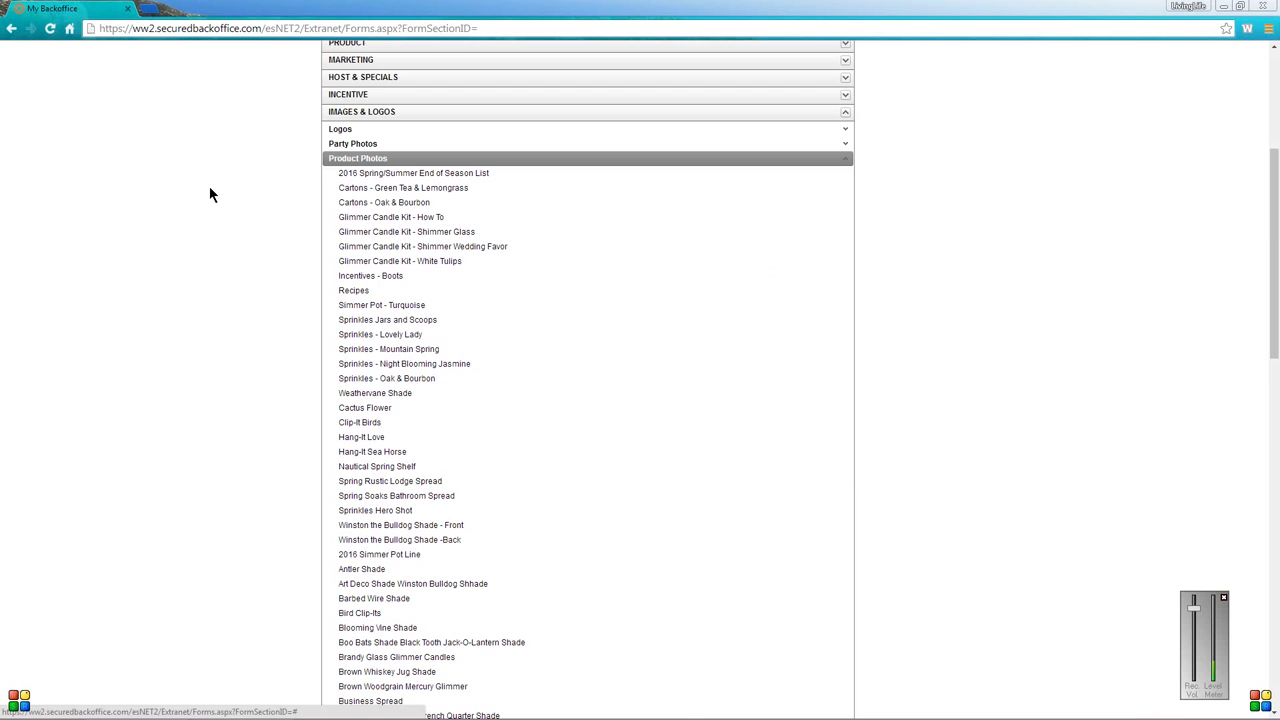
scroll(209, 194, down, 3)
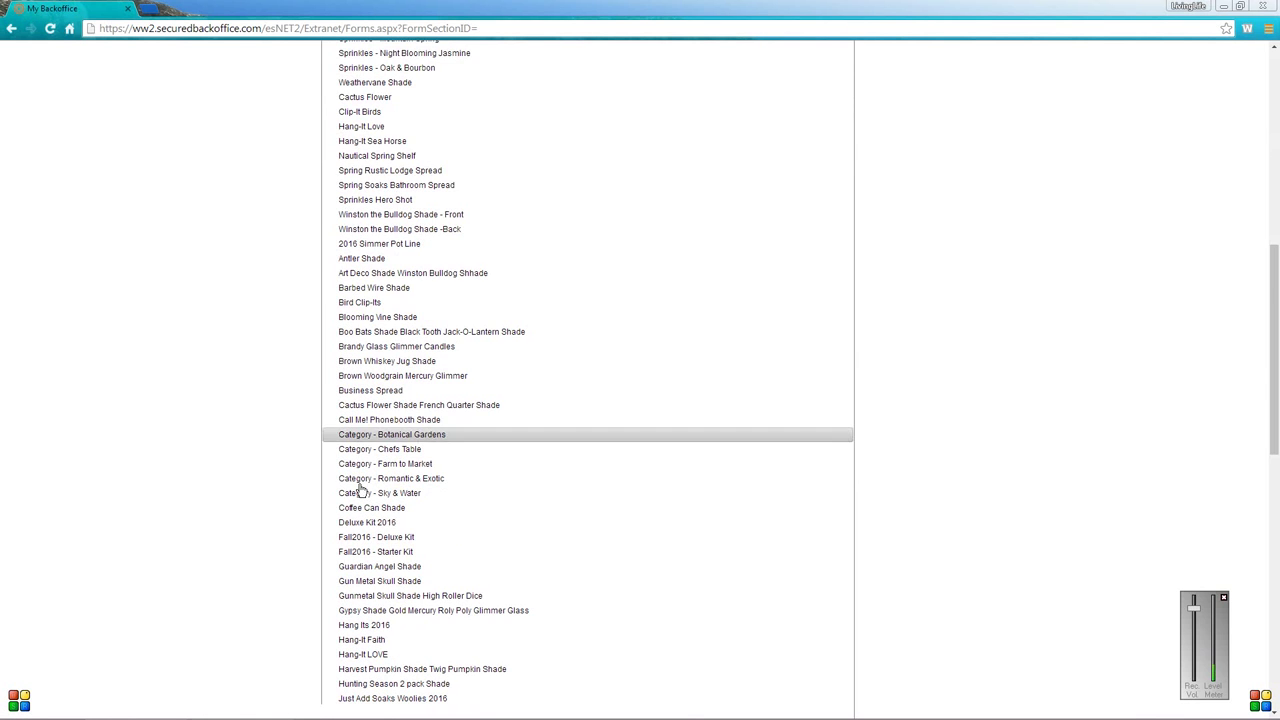
scroll(198, 266, down, 2)
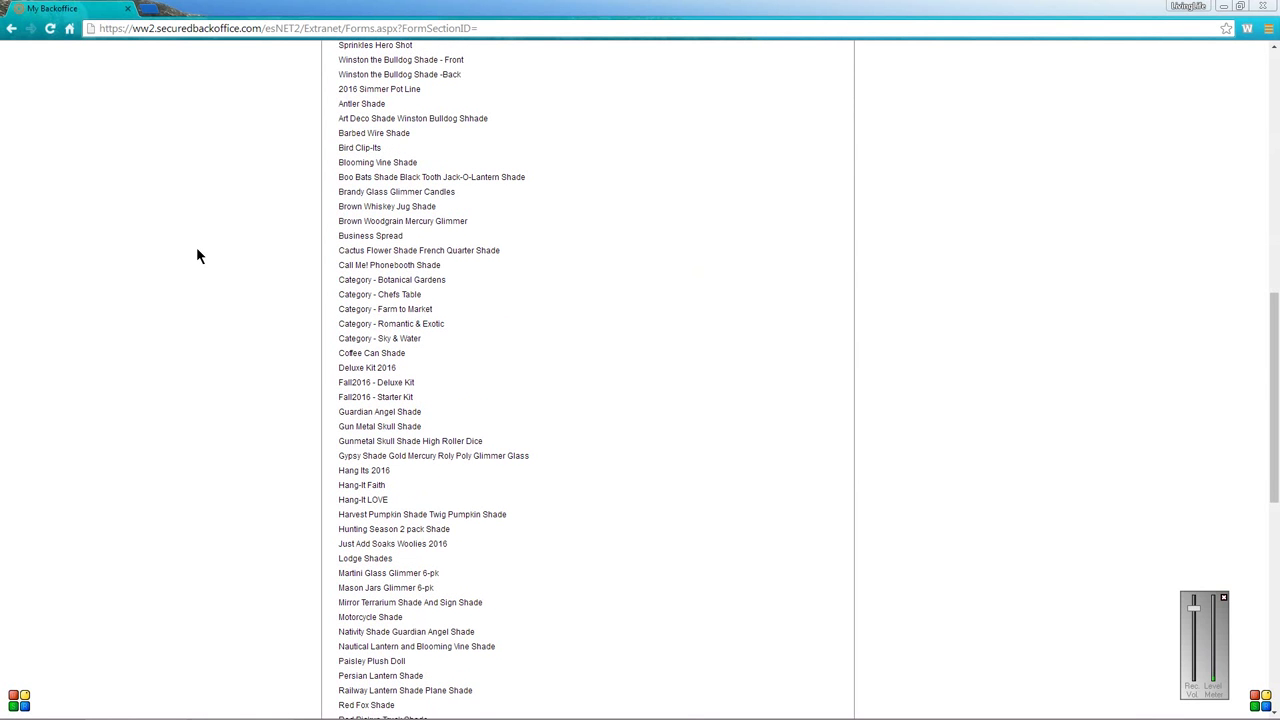
click(365, 208)
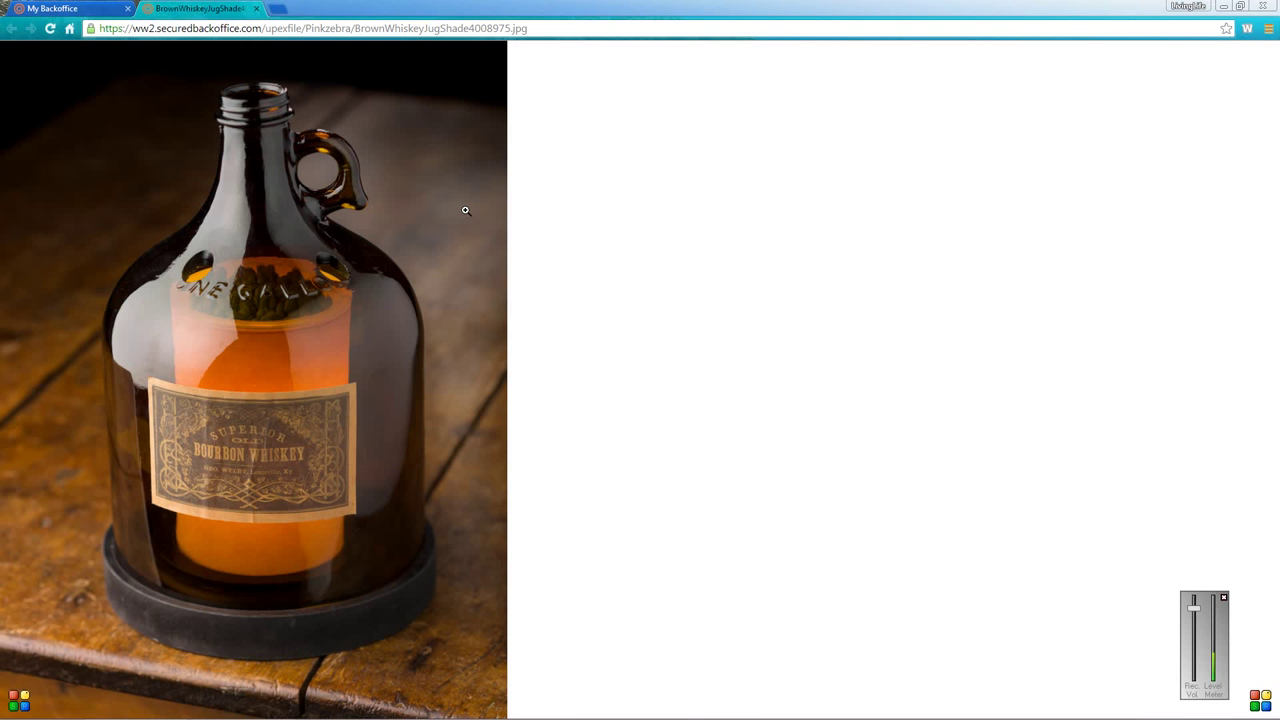
click(257, 9)
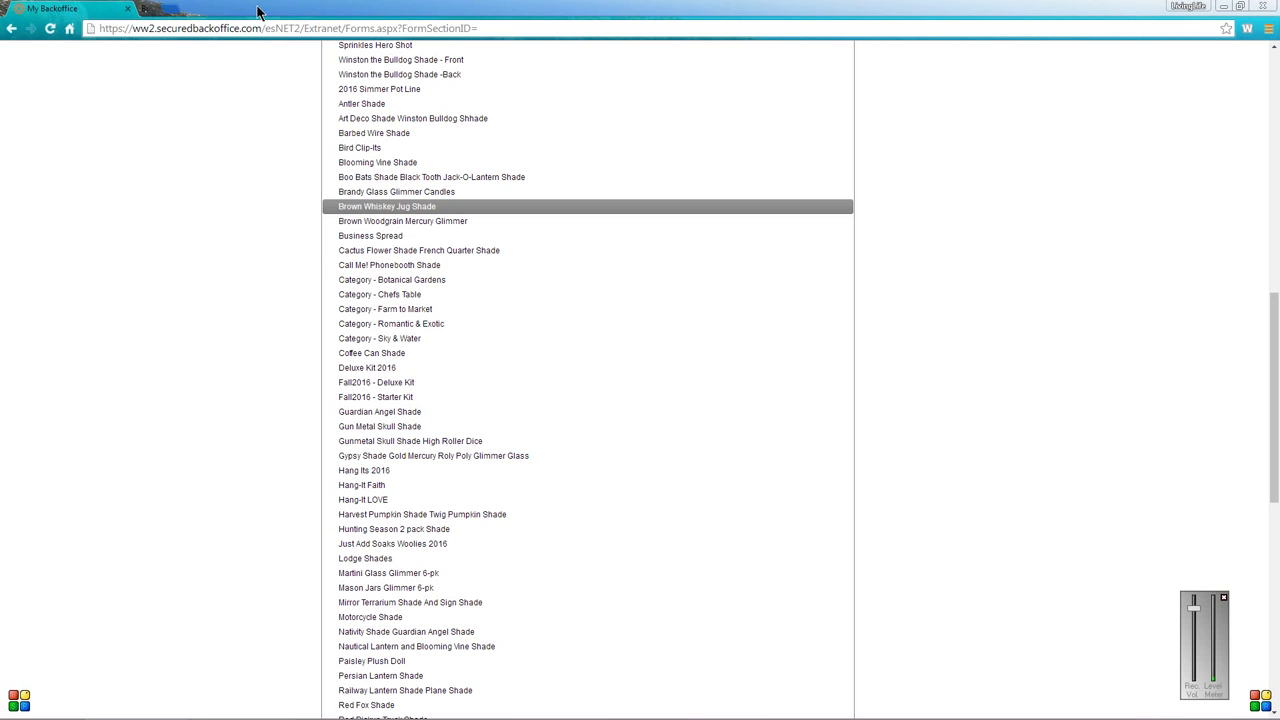
View the Motorcycle Shade product photo and close it.
scroll(400, 408, down, 3)
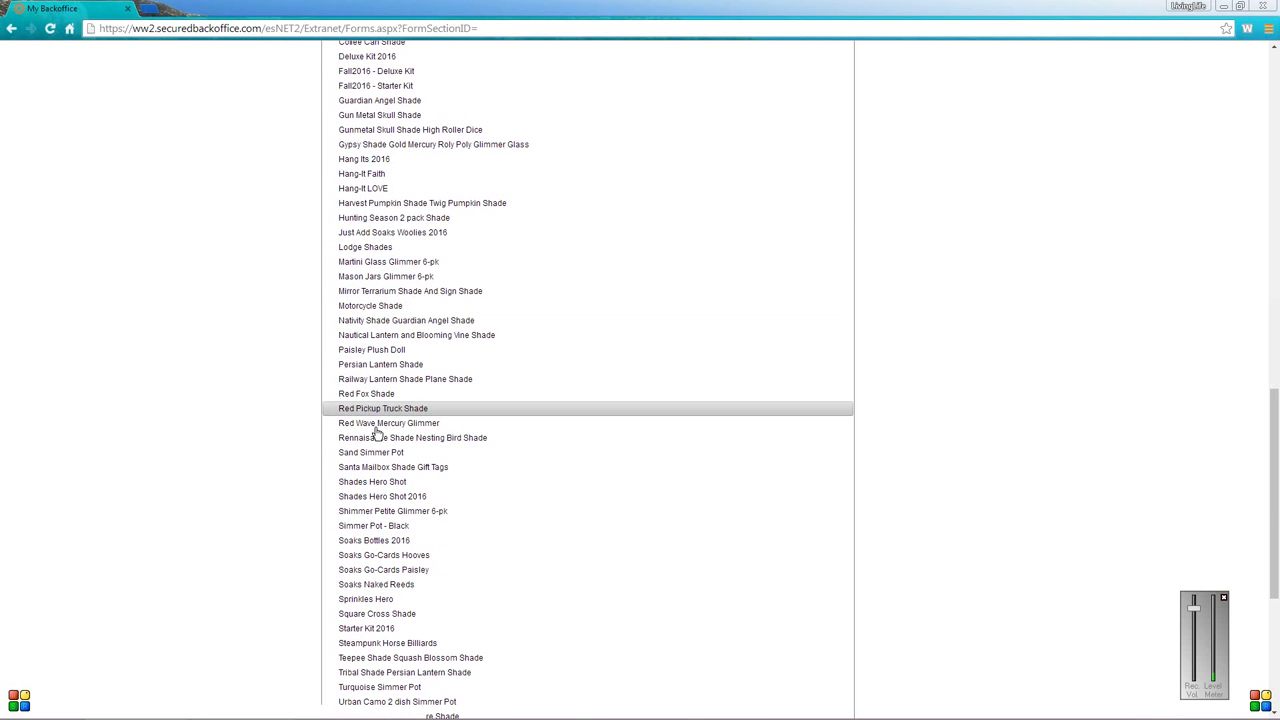
click(387, 305)
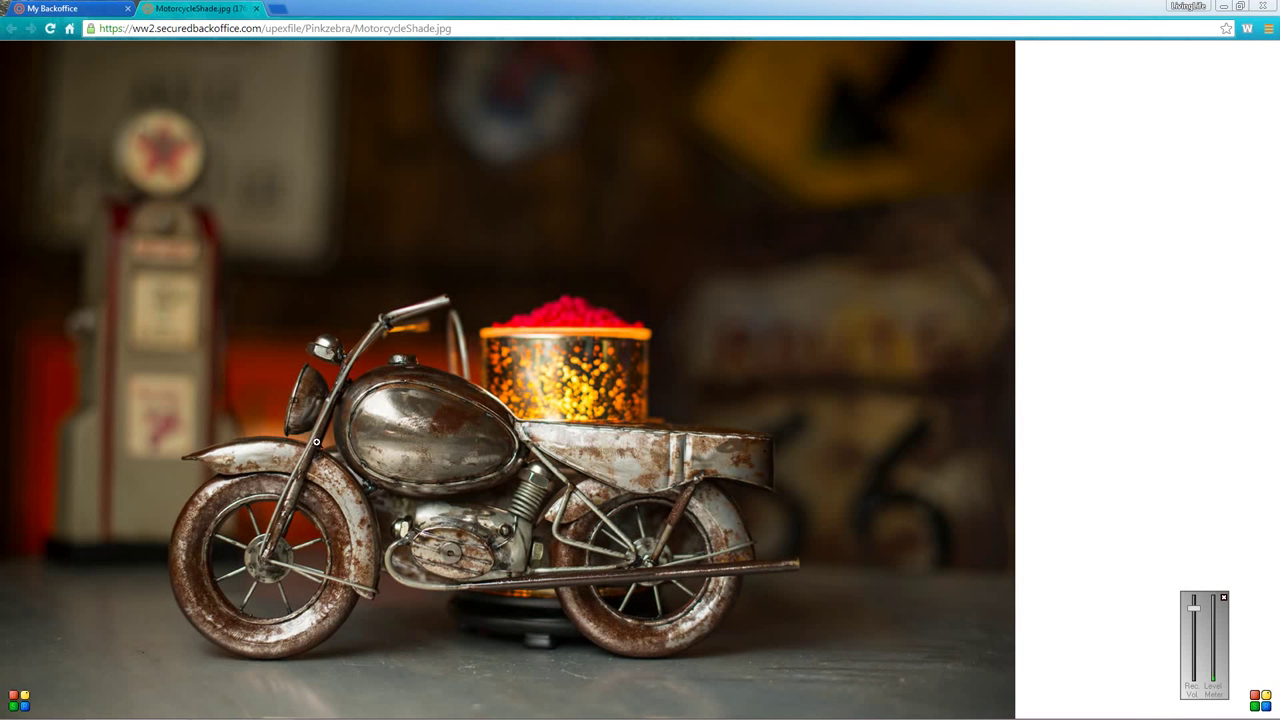
click(256, 9)
View the Turquoise Simmer Pot product photo, close it, and collapse the Images & Logos section.
scroll(163, 302, down, 3)
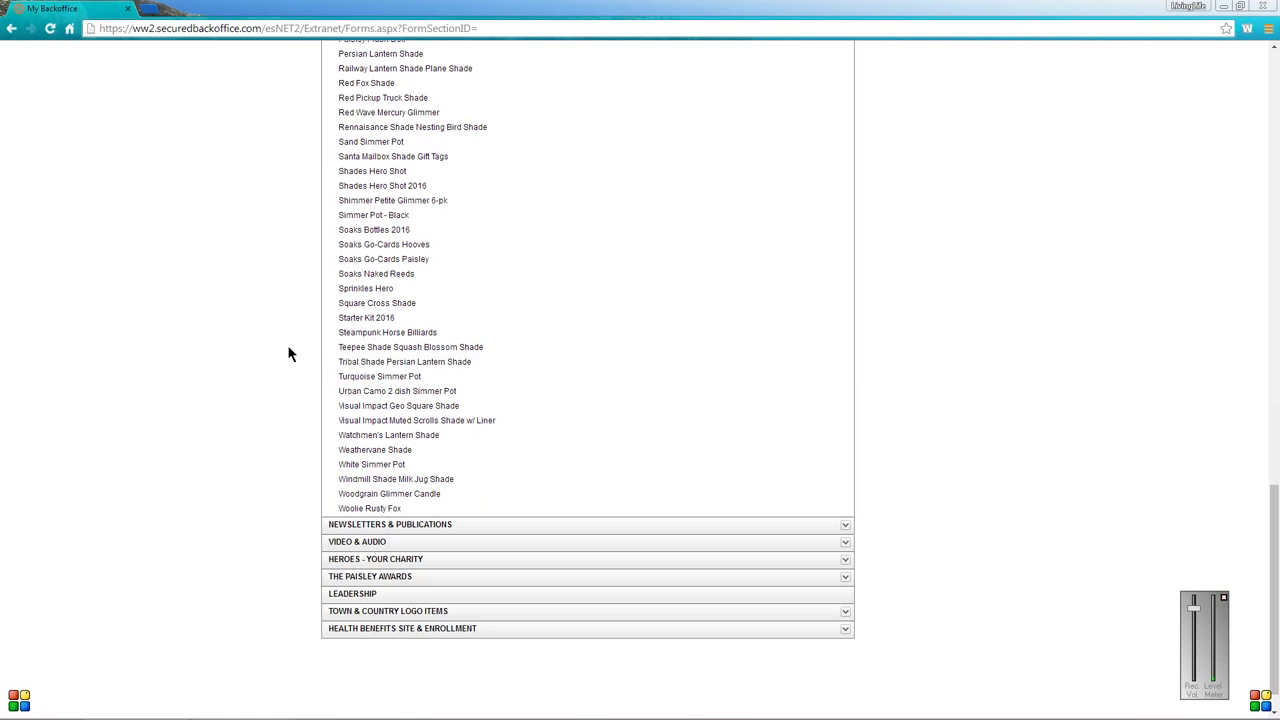
click(352, 378)
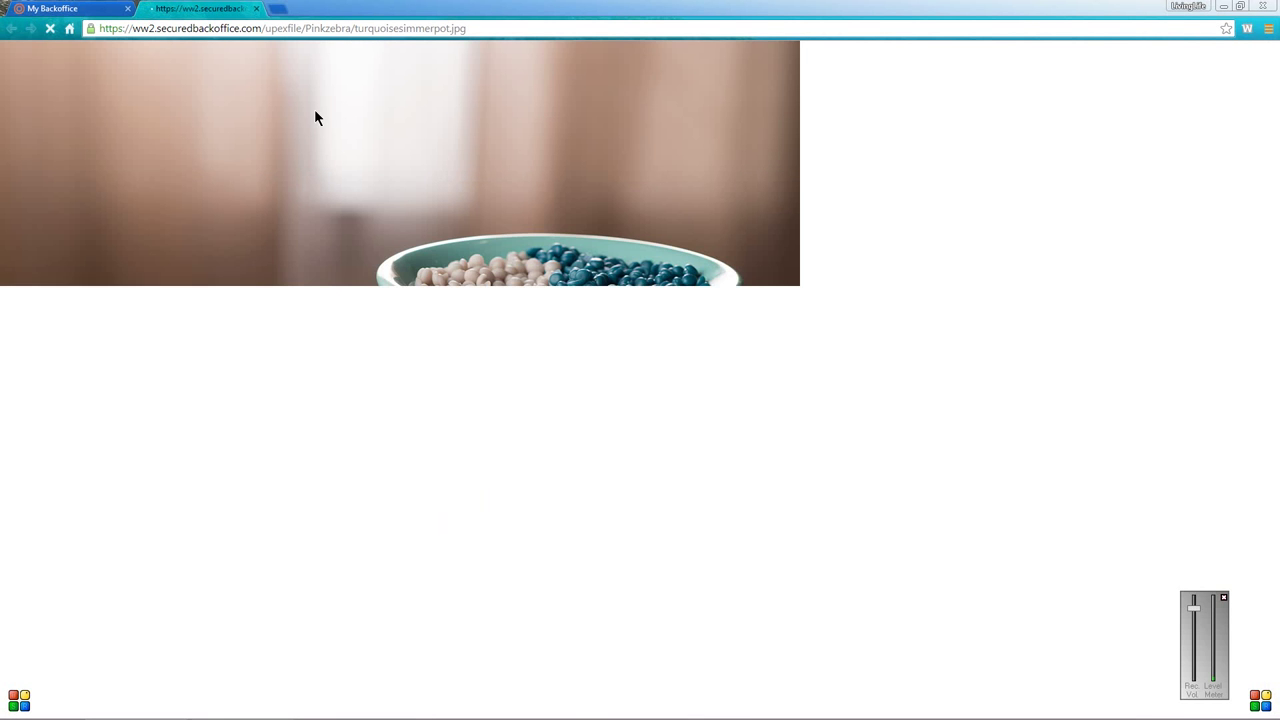
click(256, 9)
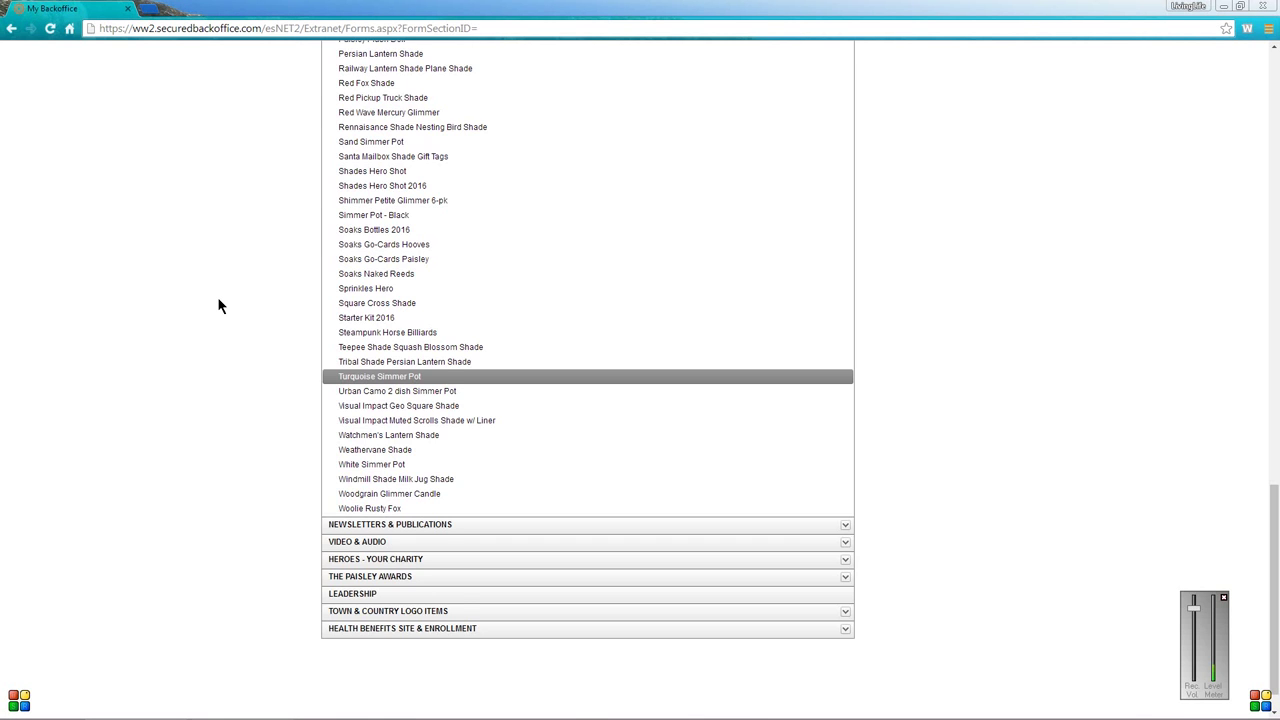
scroll(220, 305, up, 10)
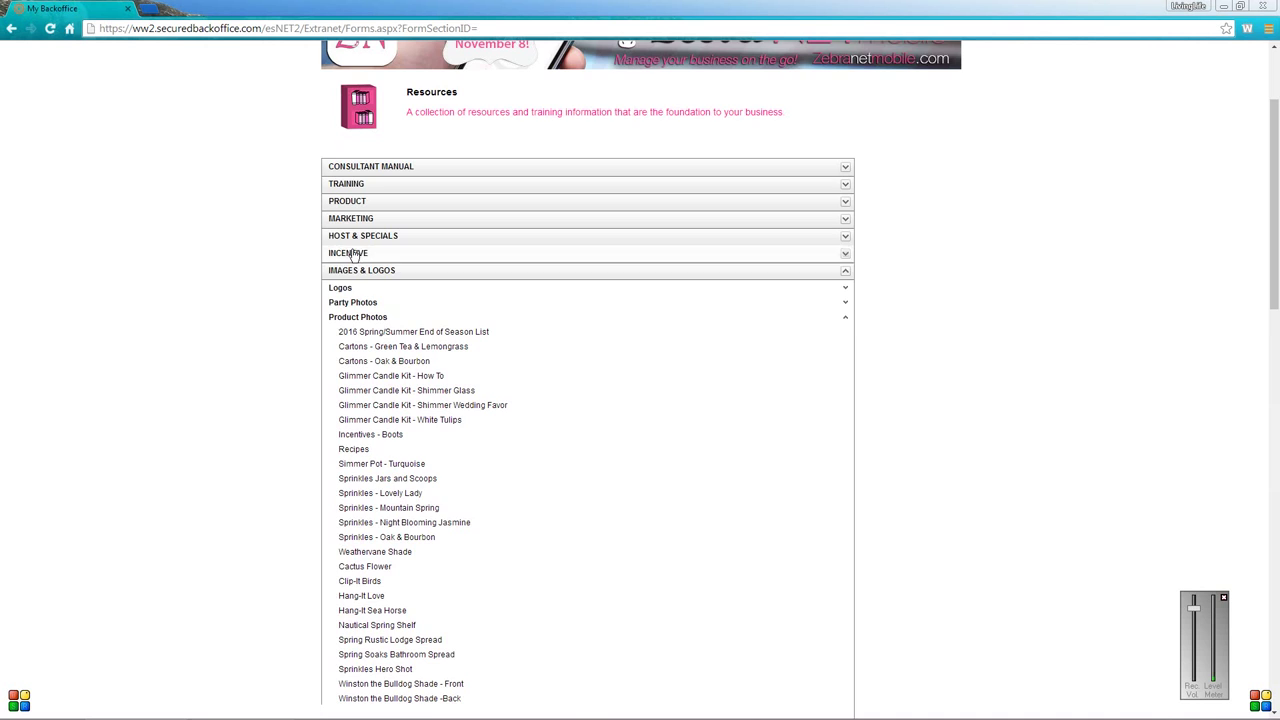
click(342, 272)
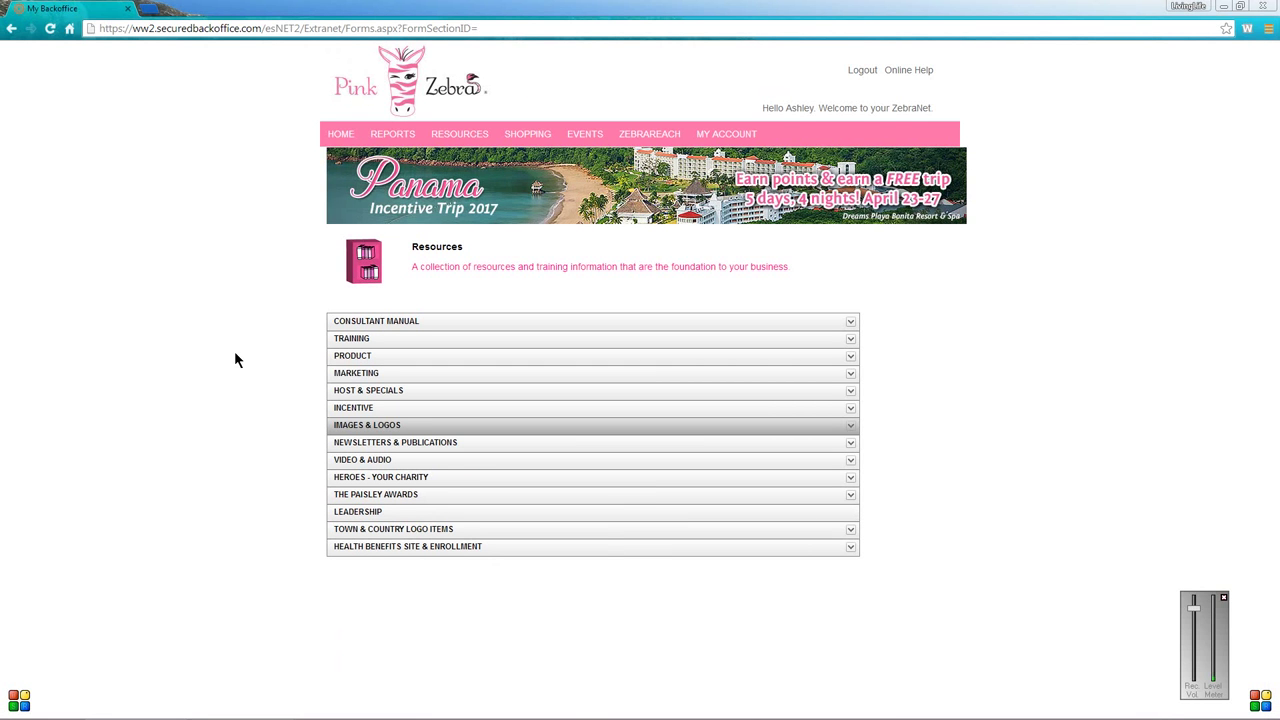
Open the September Paisley's Pick flyer from the Customer group under Host & Specials and look through it.
click(364, 392)
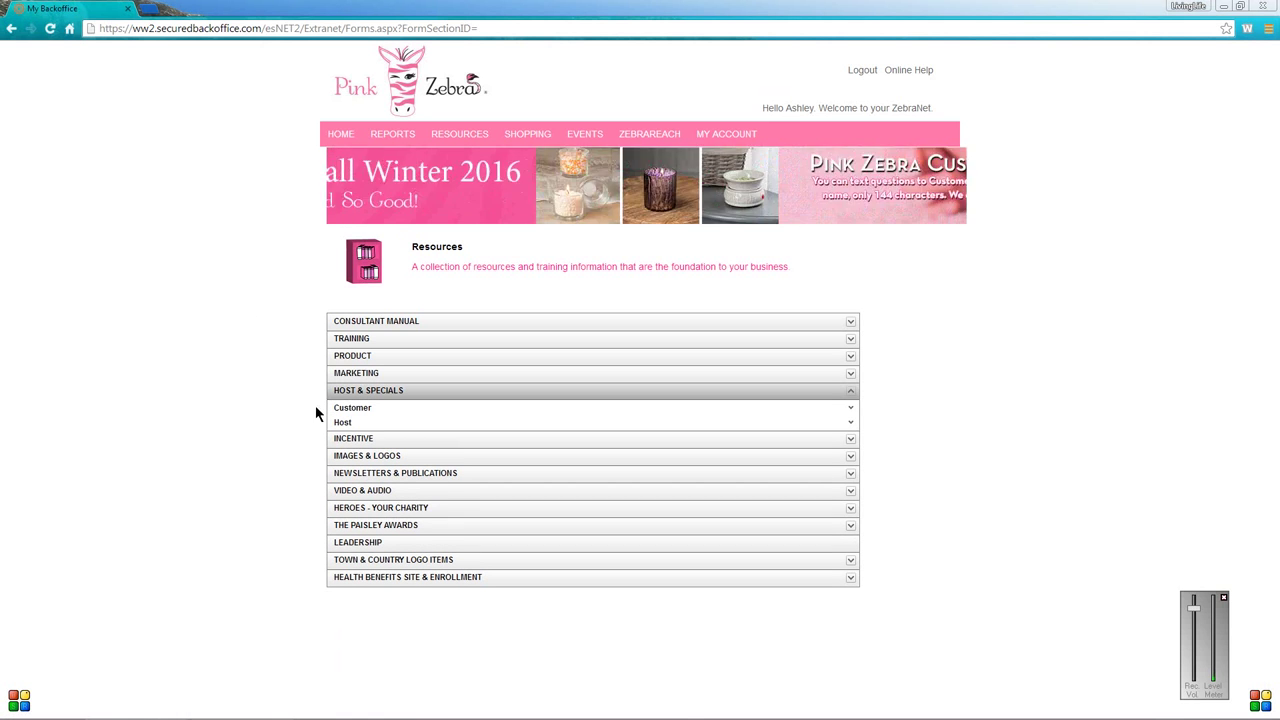
click(357, 409)
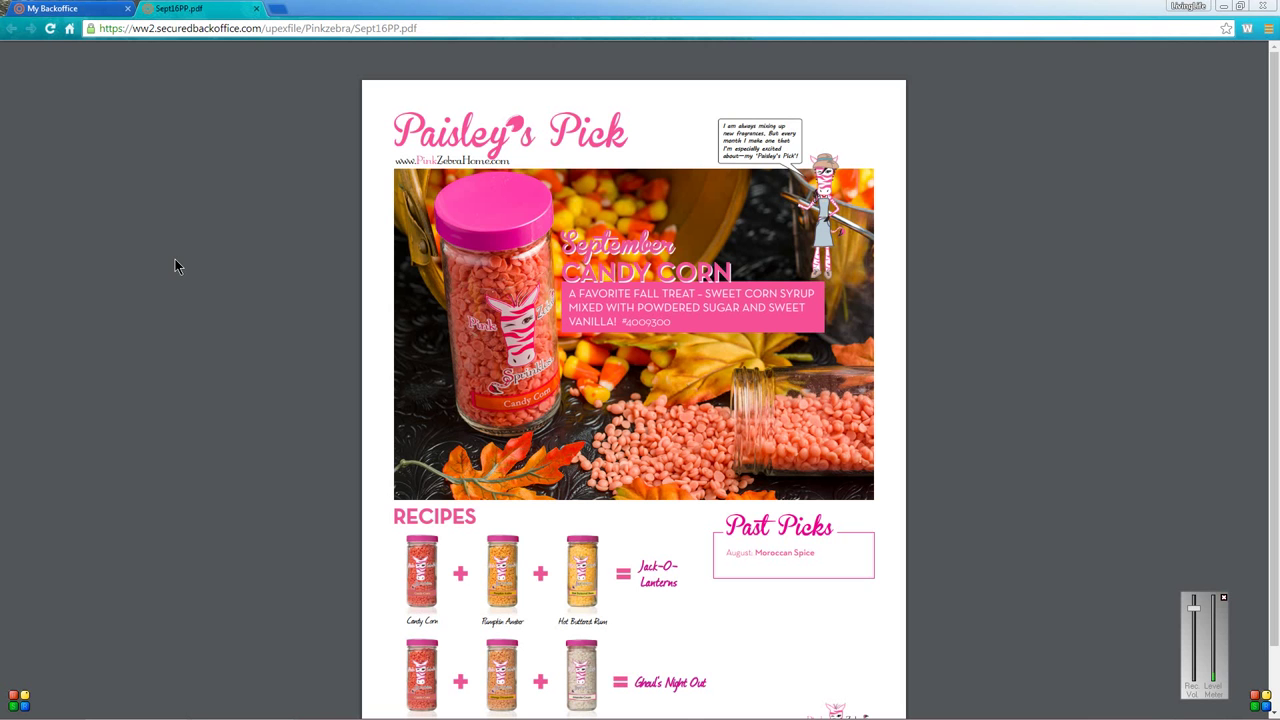
scroll(527, 340, down, 1)
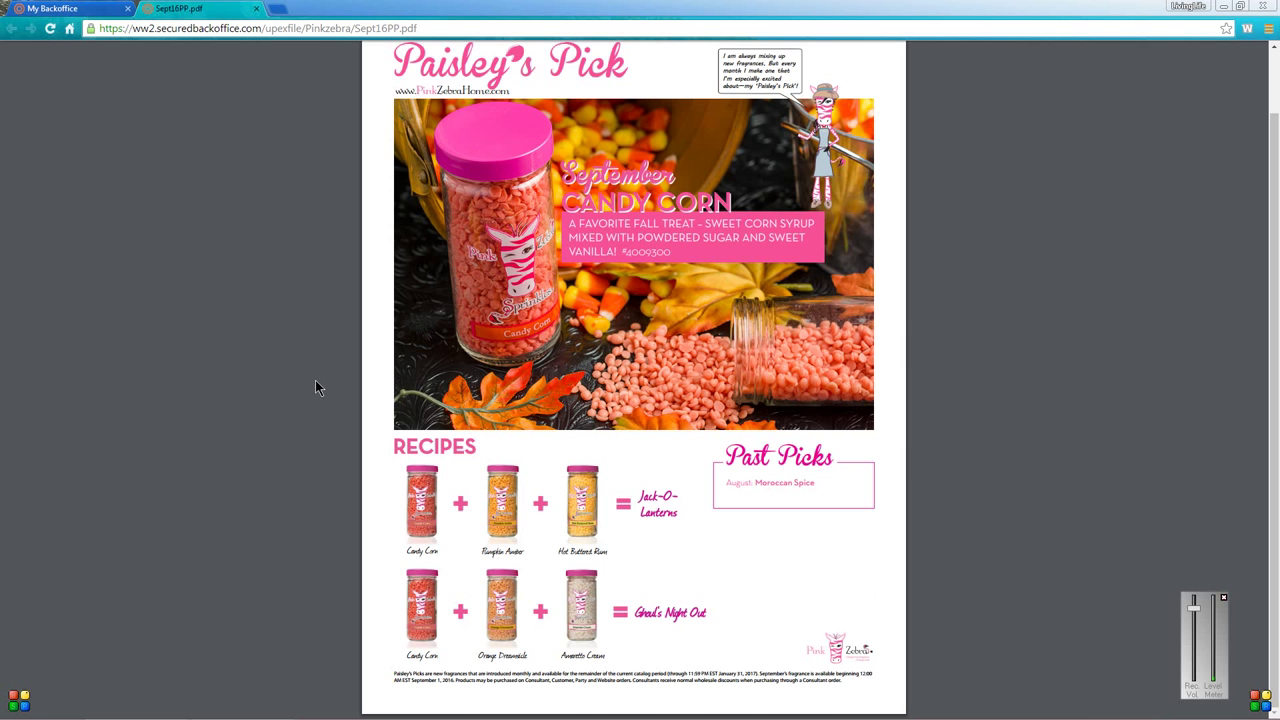
View the Aug/Sept Host Special flyer from the Host group, close it, and collapse the Host & Specials section.
click(256, 12)
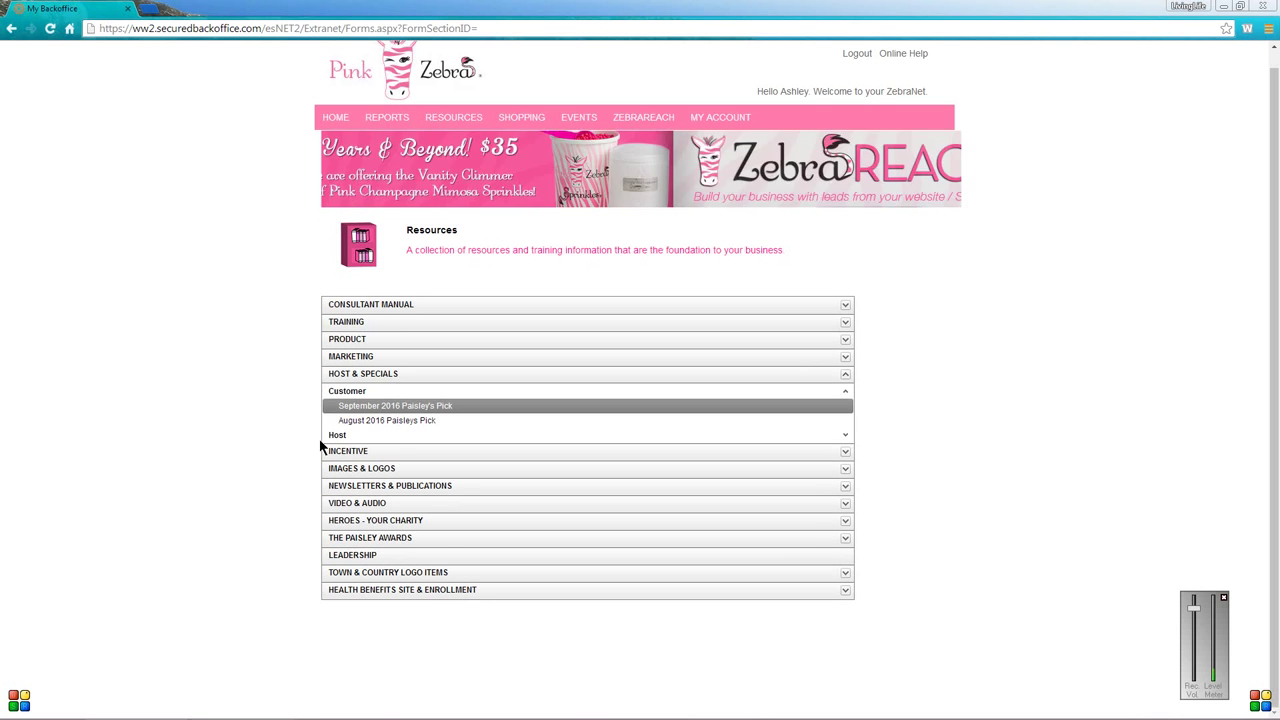
click(335, 435)
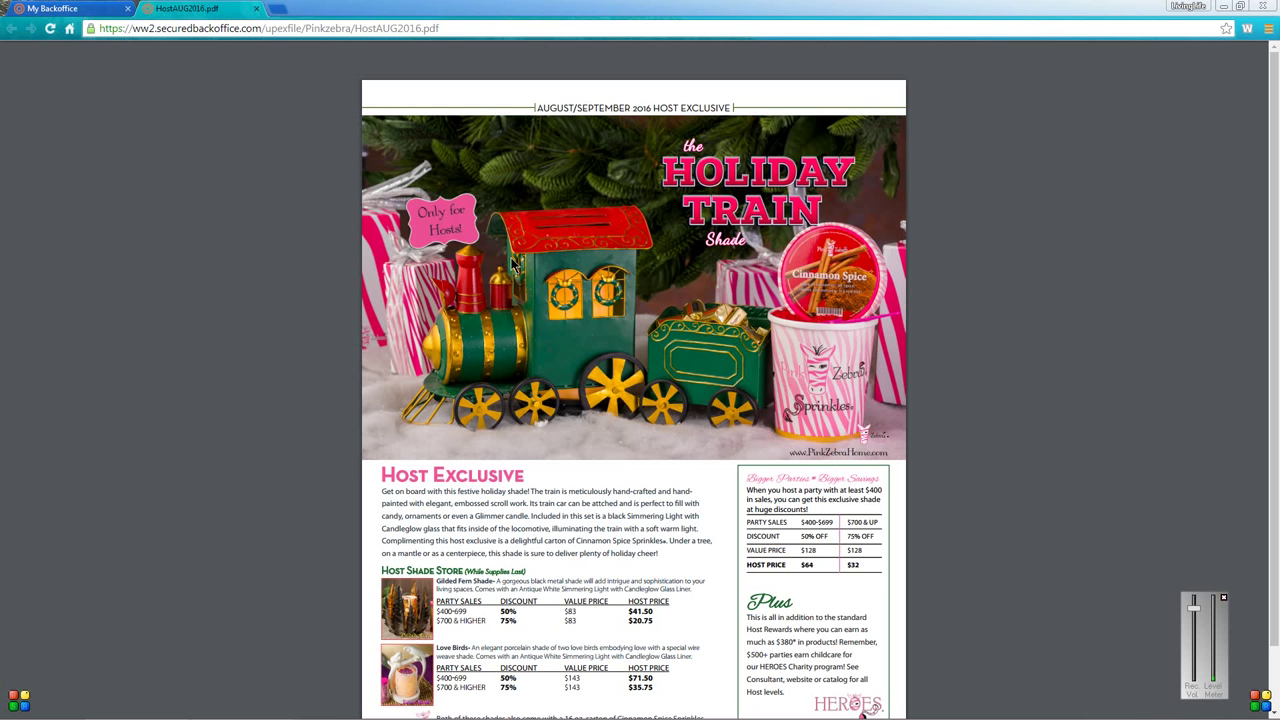
mouse_move(208, 101)
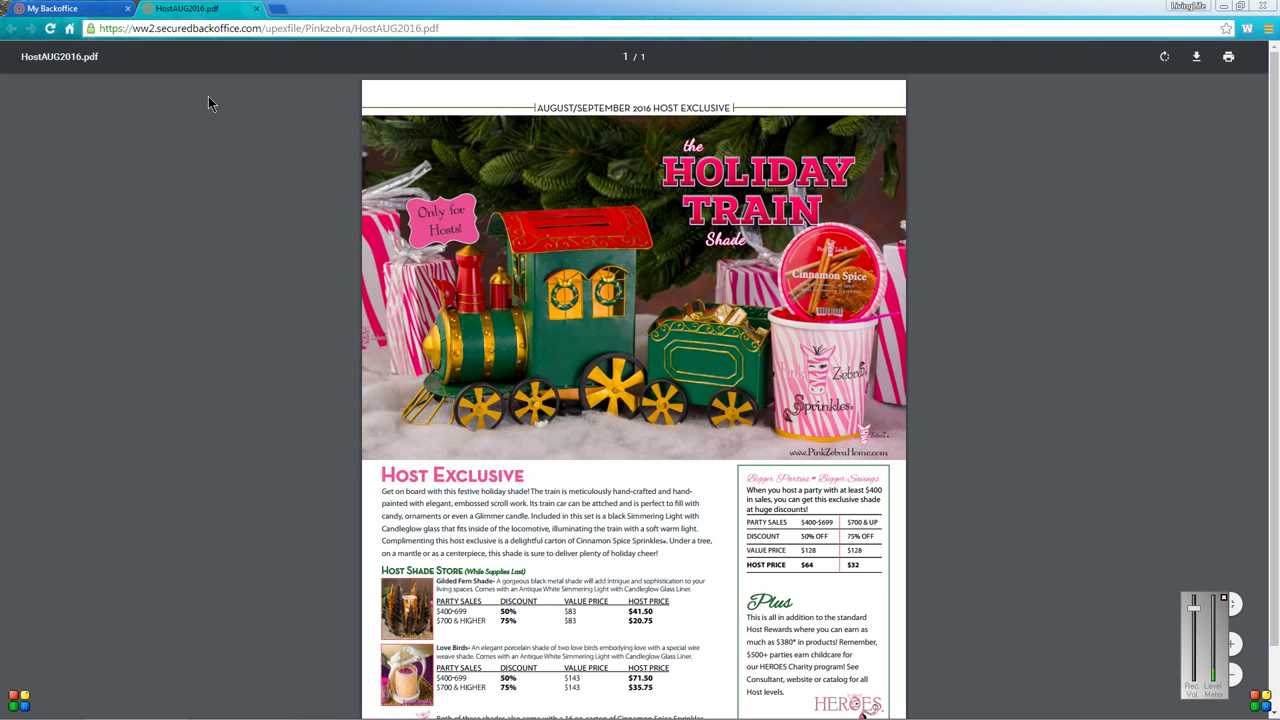
click(256, 9)
scroll(207, 357, down, 1)
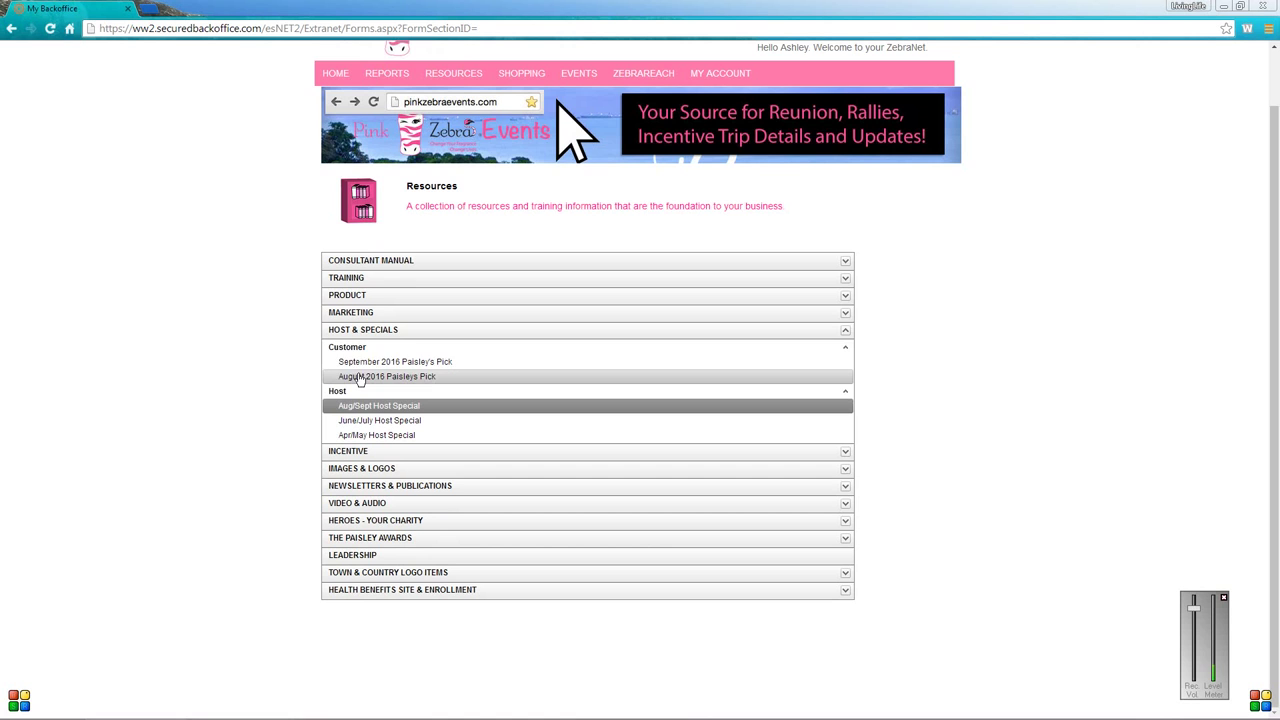
click(350, 335)
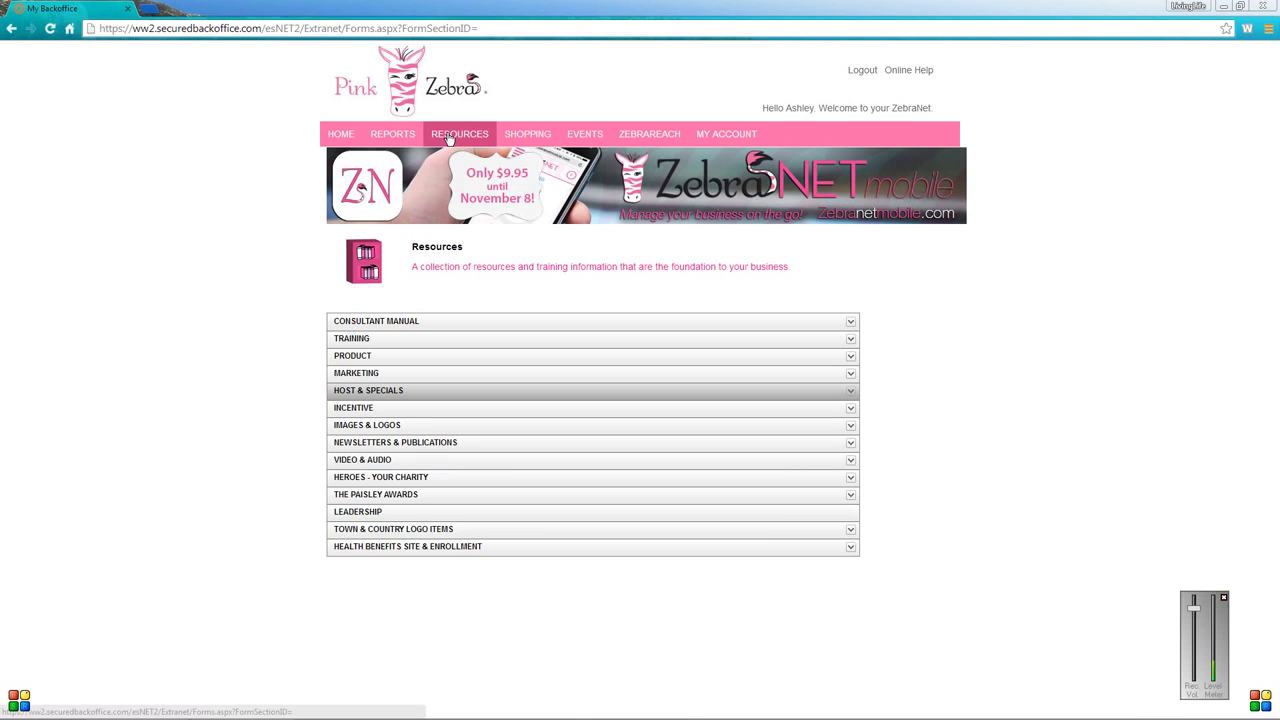
Look over the Shopping options and open the Event Registration page under Events.
mouse_move(523, 140)
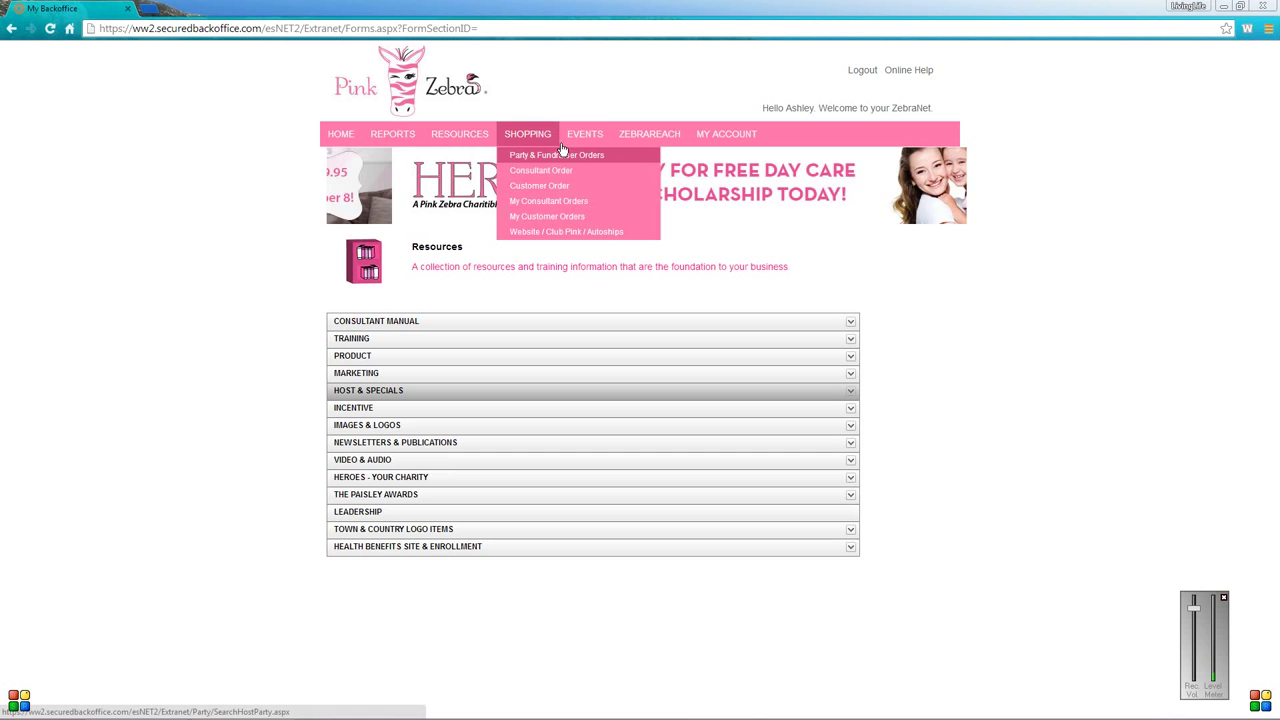
mouse_move(580, 136)
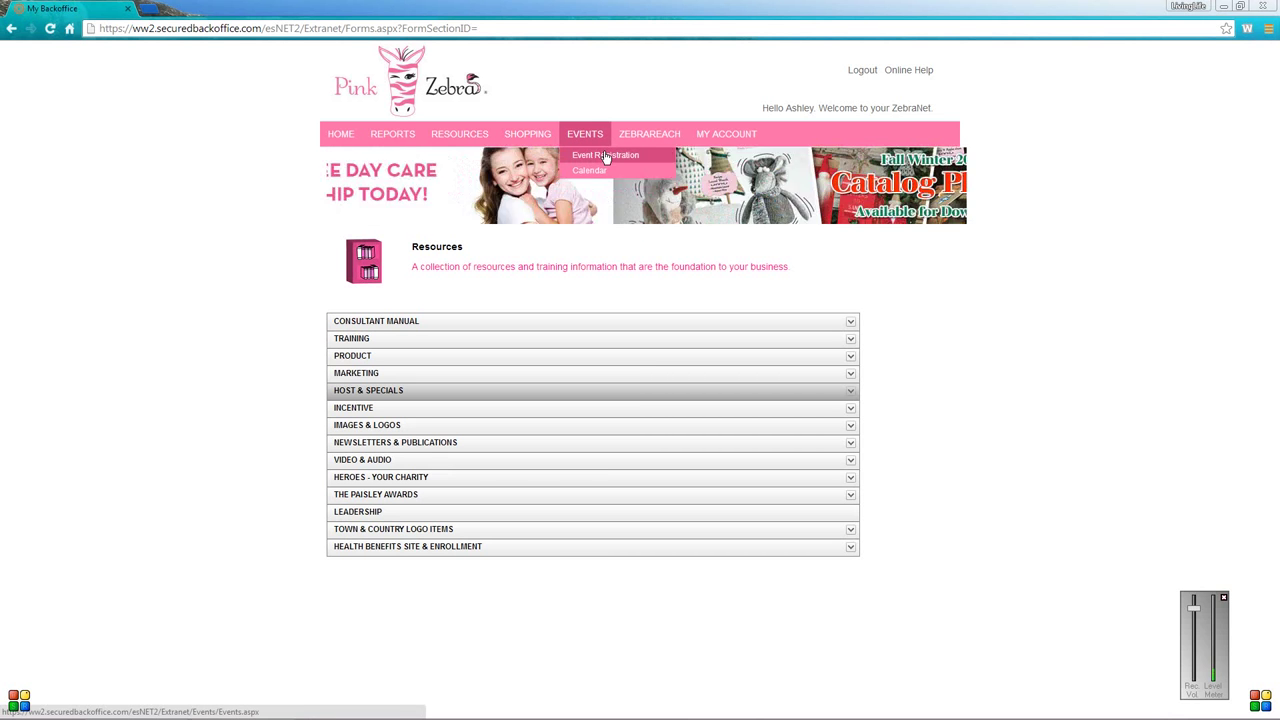
click(605, 155)
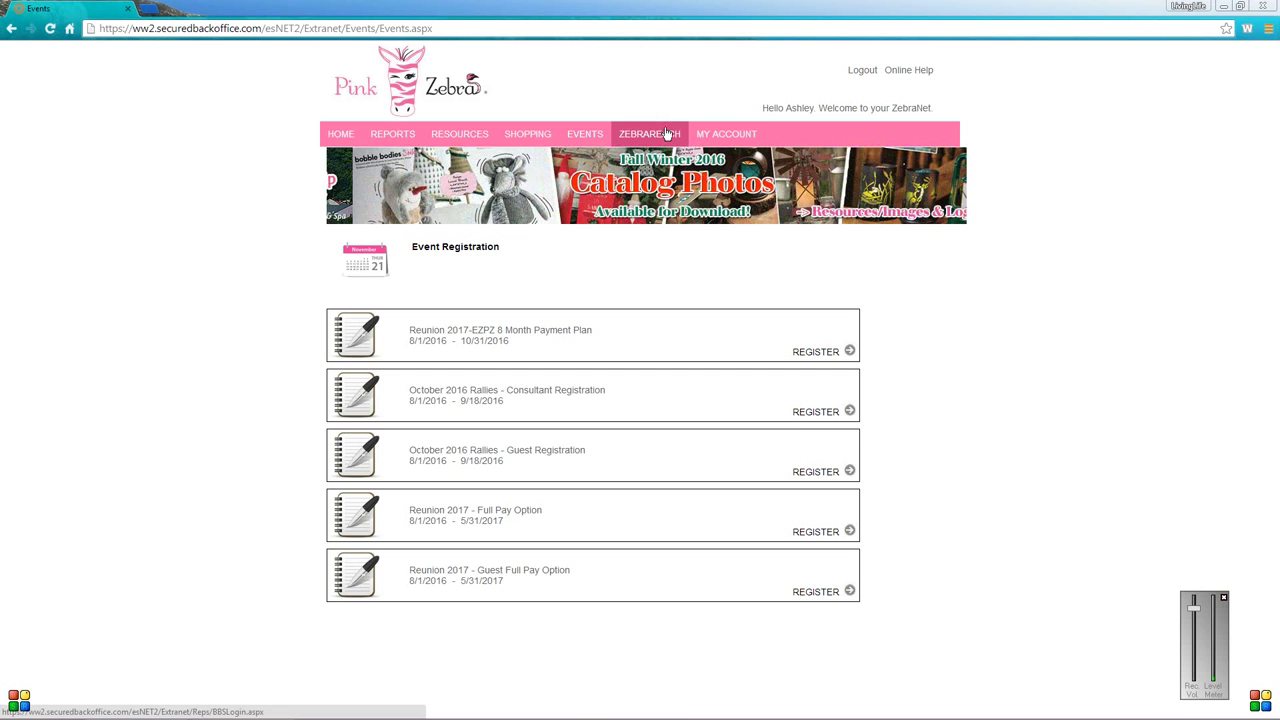
Look over the My Account options and open Replicated Site Contact Info.
mouse_move(723, 134)
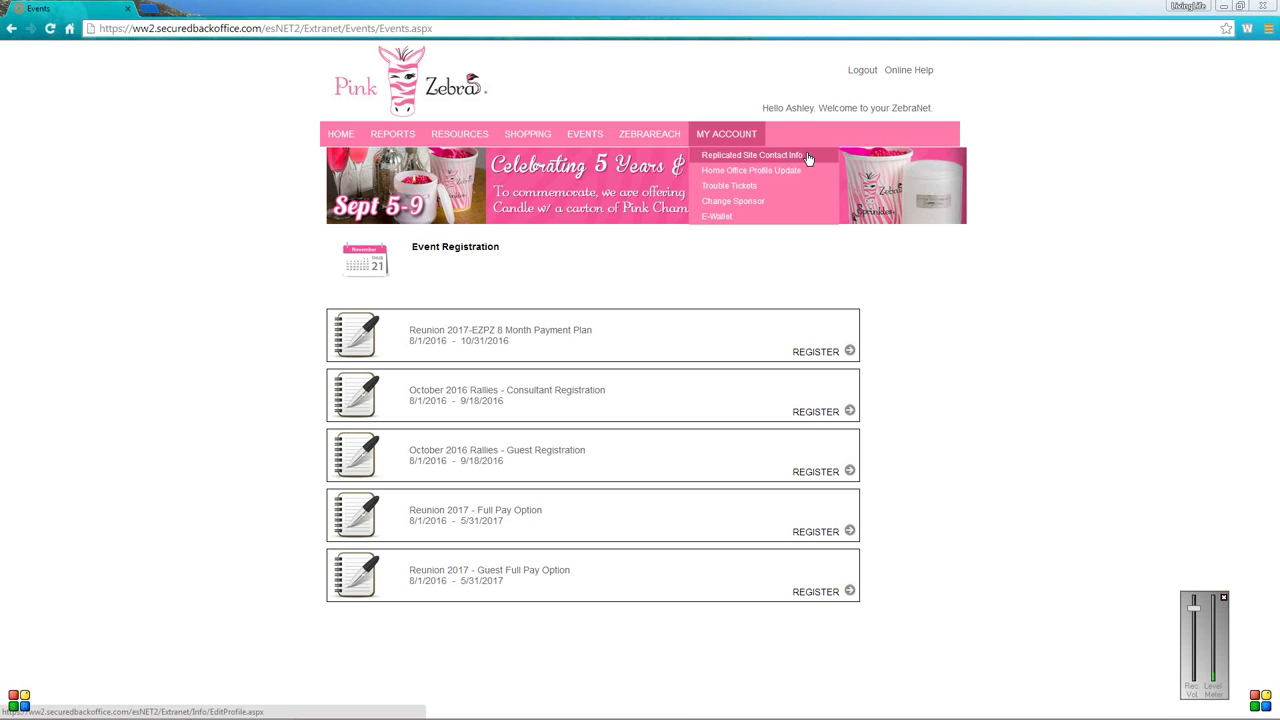
mouse_move(787, 188)
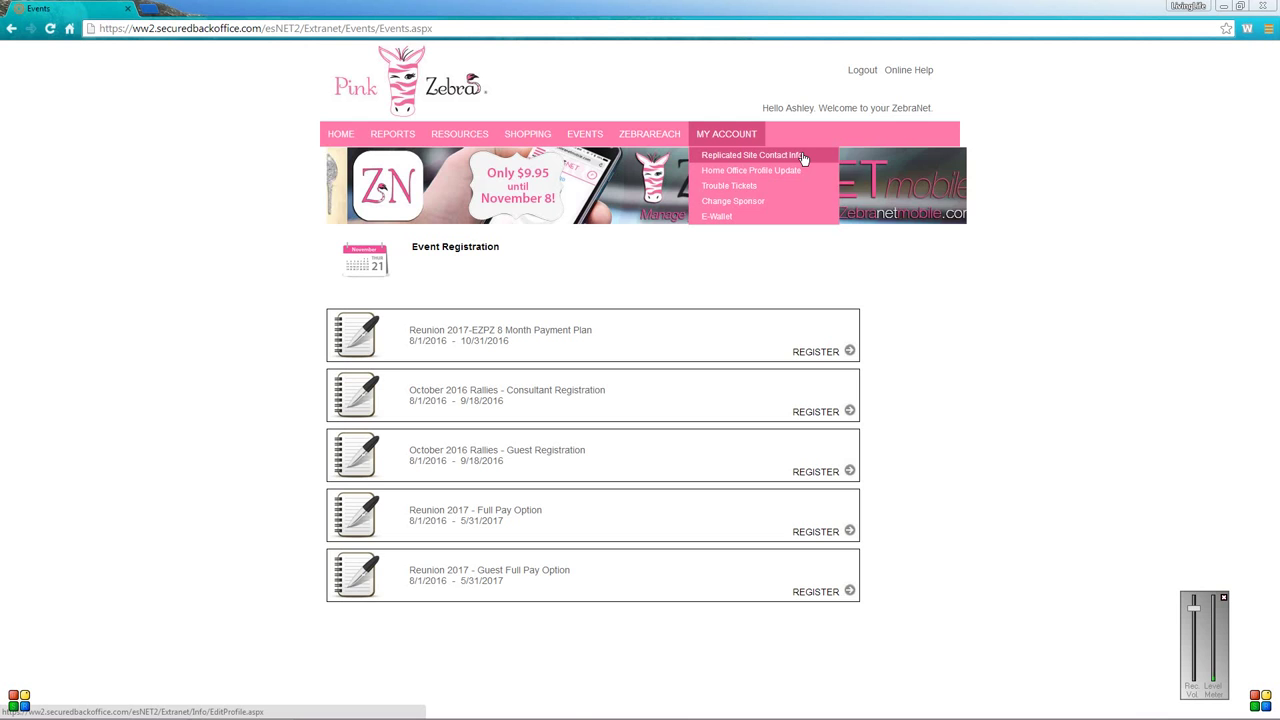
click(802, 155)
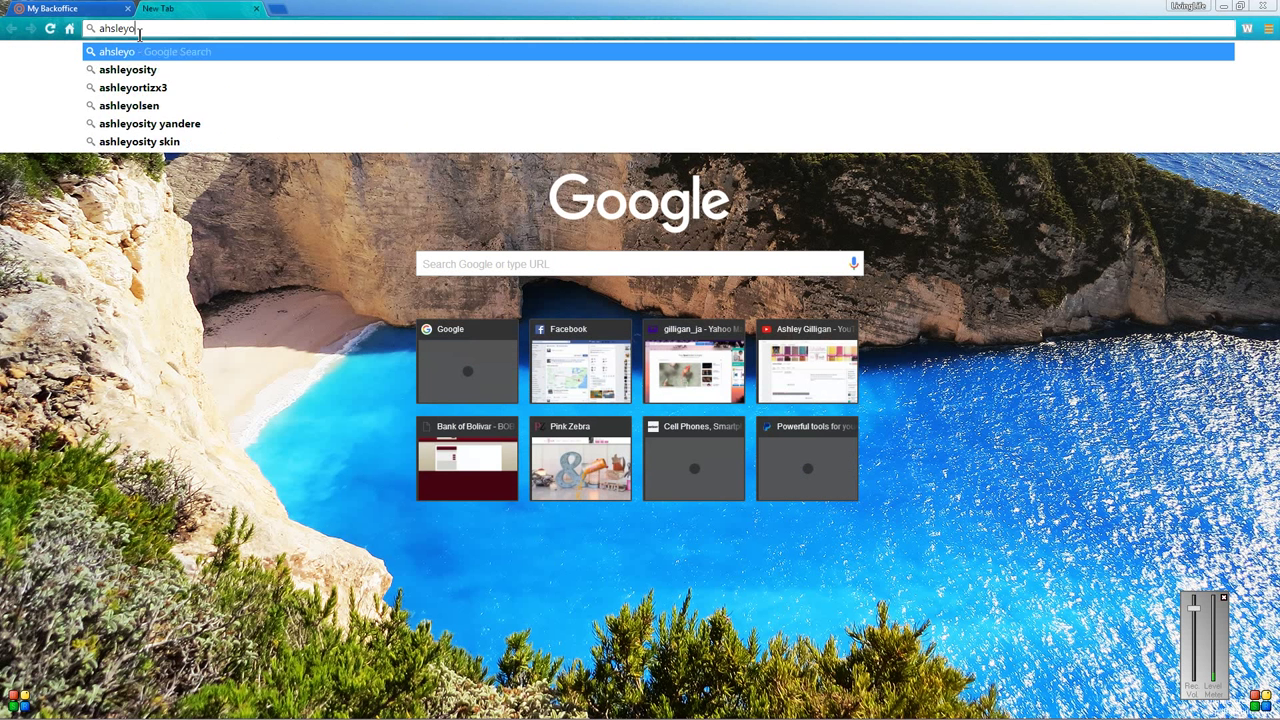
Open the consultant's replicated Pink Zebra website in a new tab and view its About Me page.
key(BackSpace)
key(BackSpace)
key(BackSpace)
key(BackSpace)
key(BackSpace)
key(BackSpace)
text(shl)
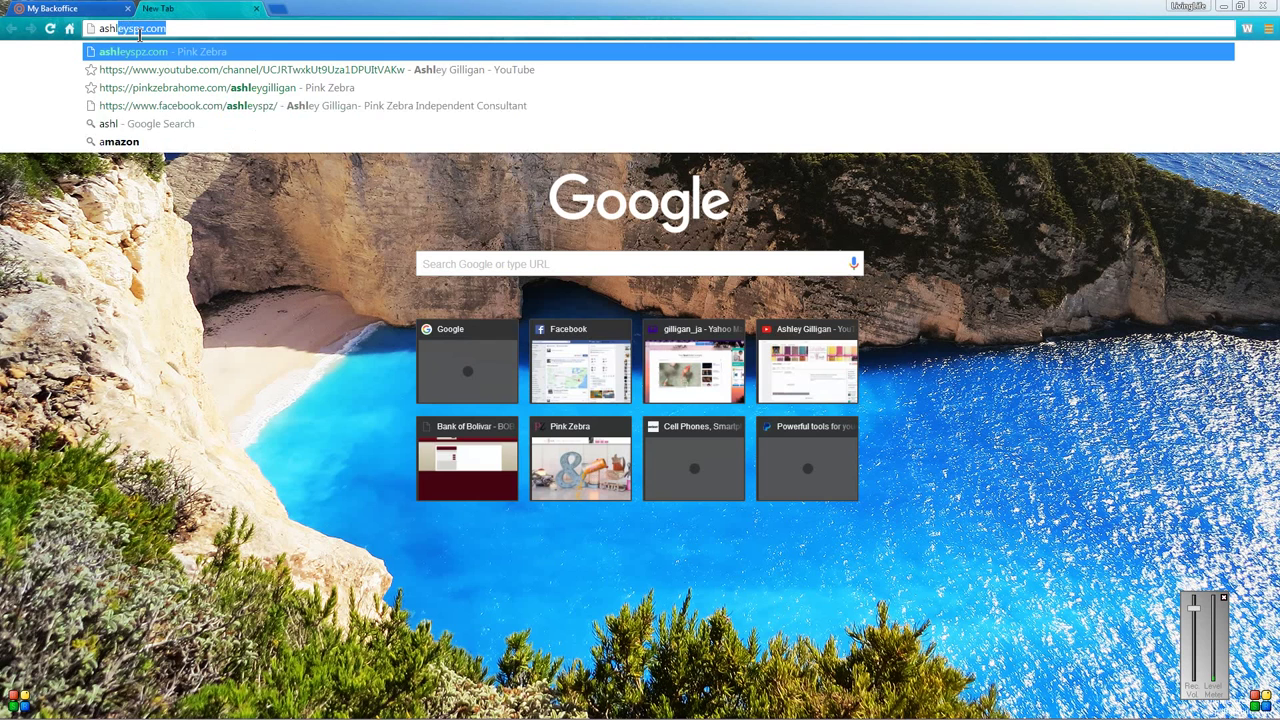
text(ey)
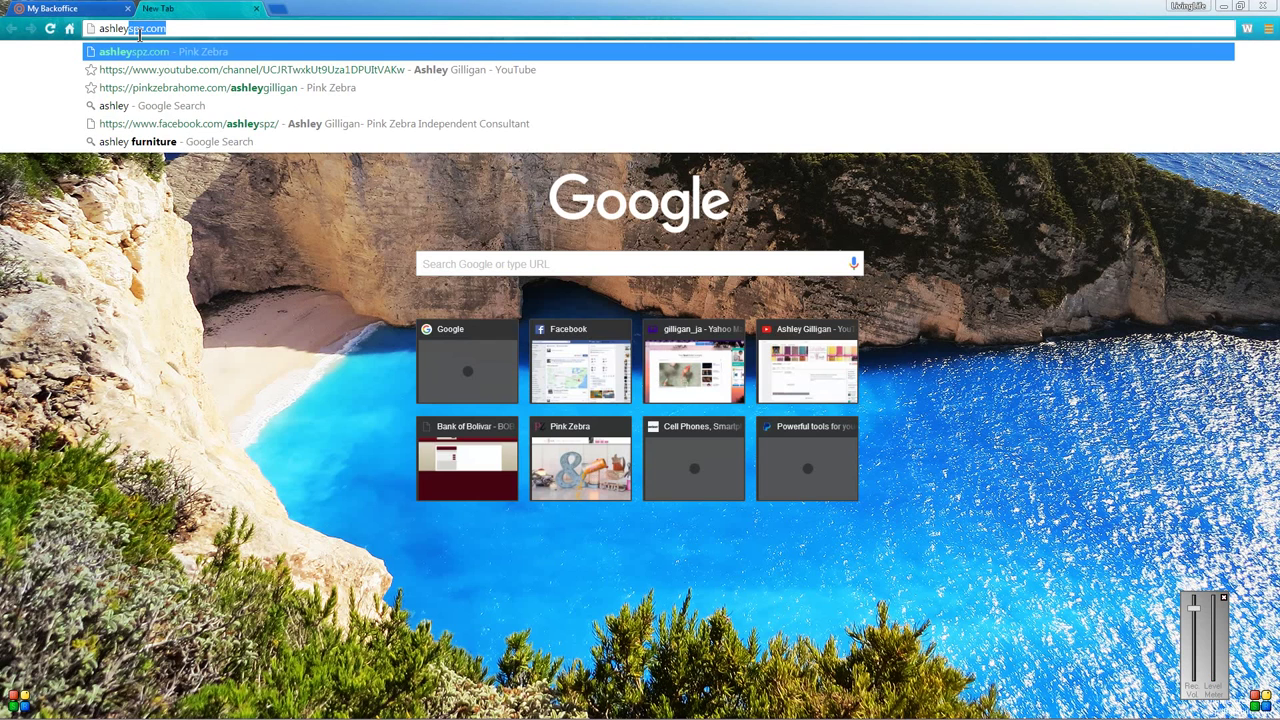
key(Return)
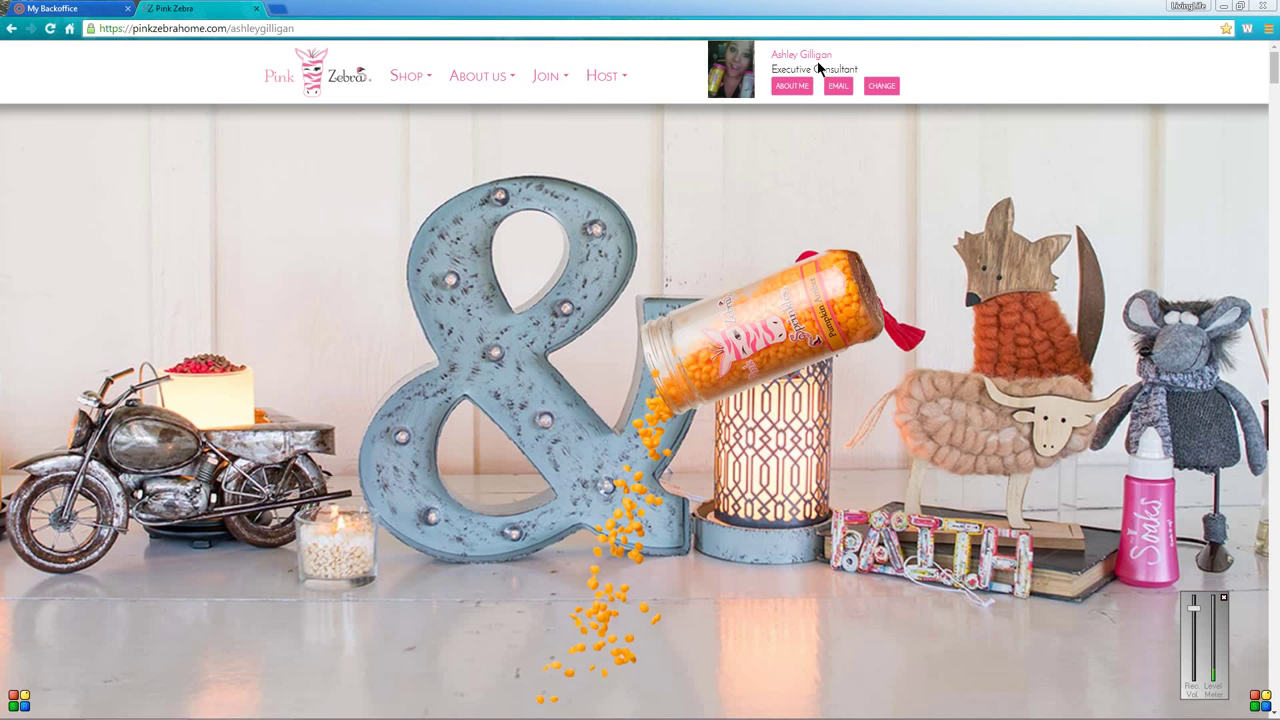
click(788, 85)
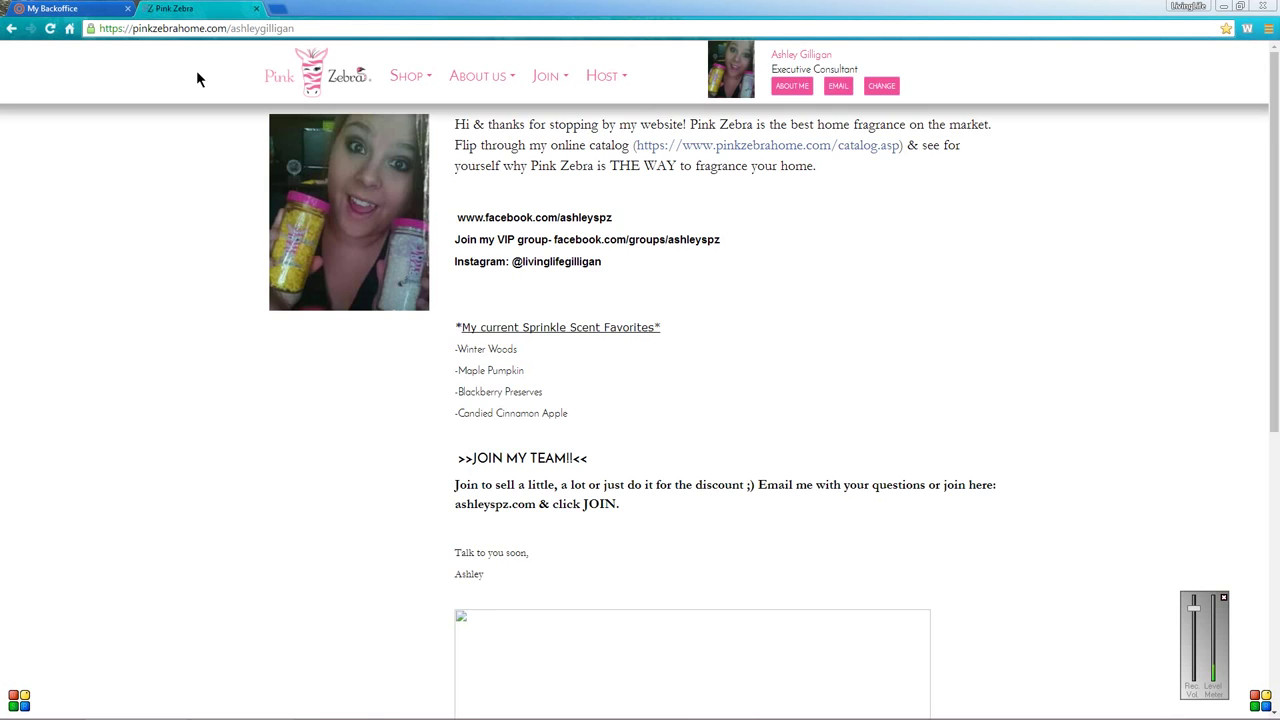
Compare the back-office profile message with the website's About Me page, highlighting the current Sprinkle Scent Favorites list.
click(30, 9)
scroll(113, 289, down, 3)
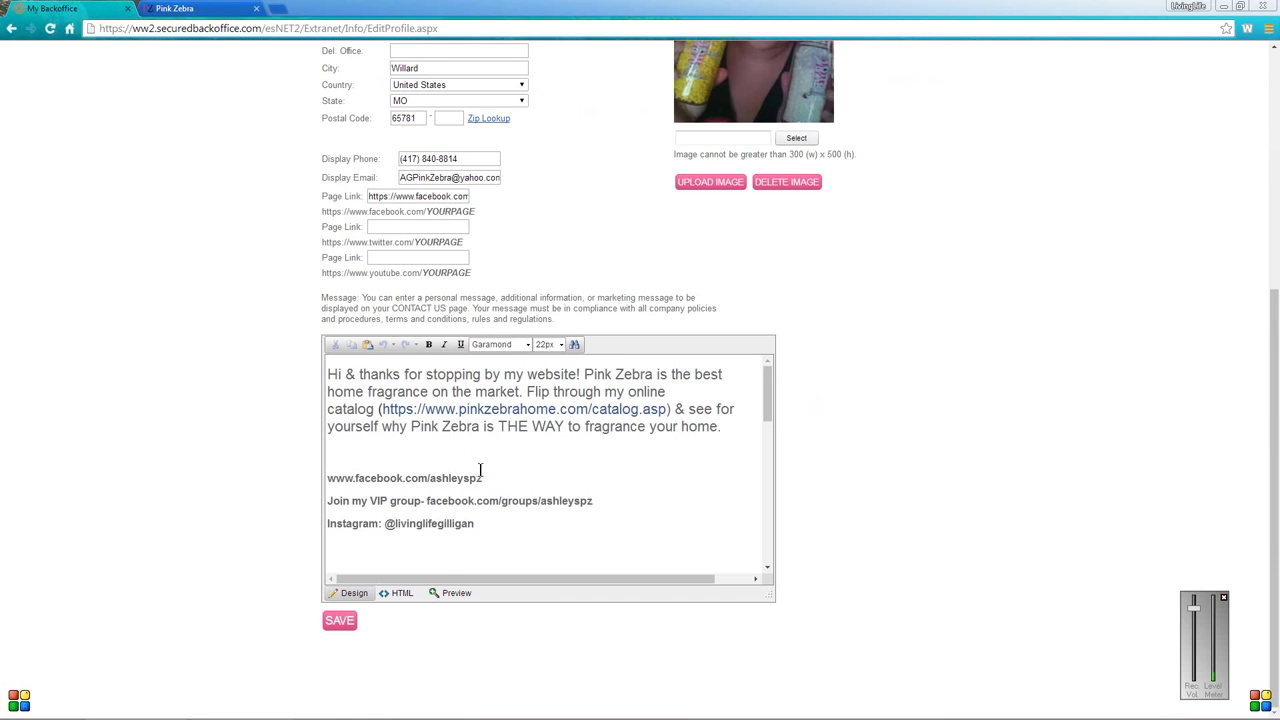
click(218, 8)
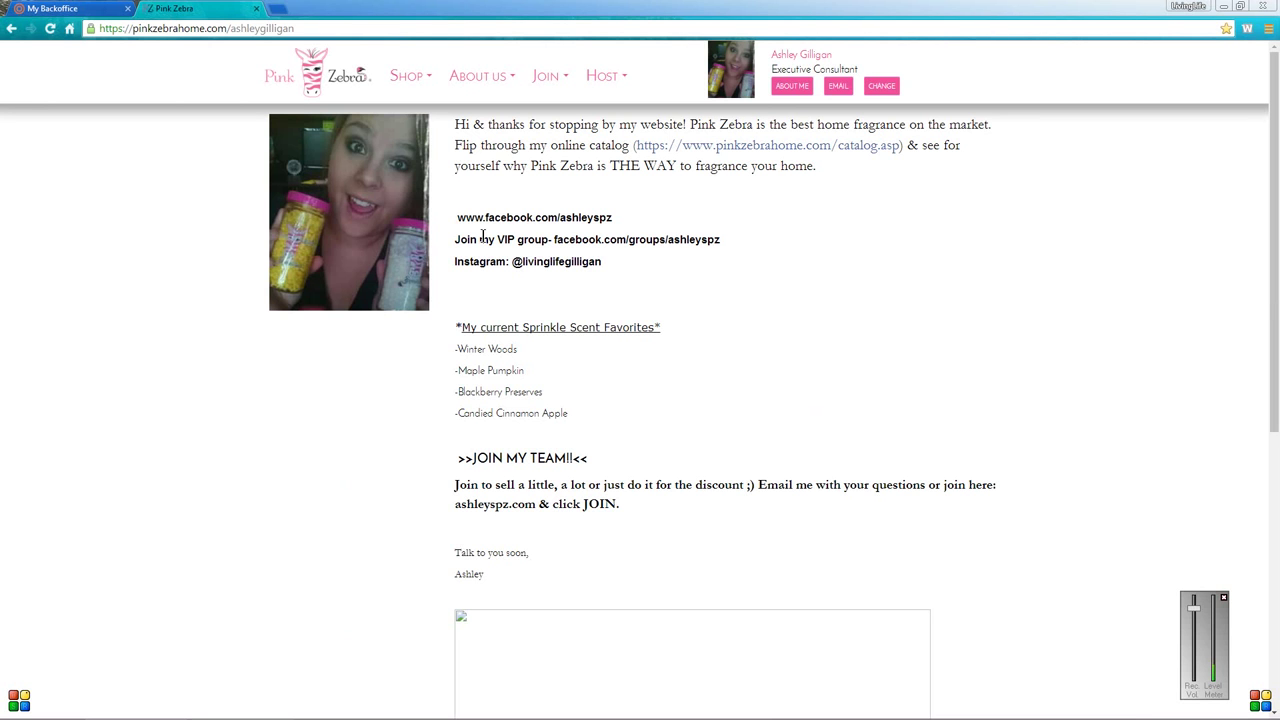
drag(447, 324, 651, 414)
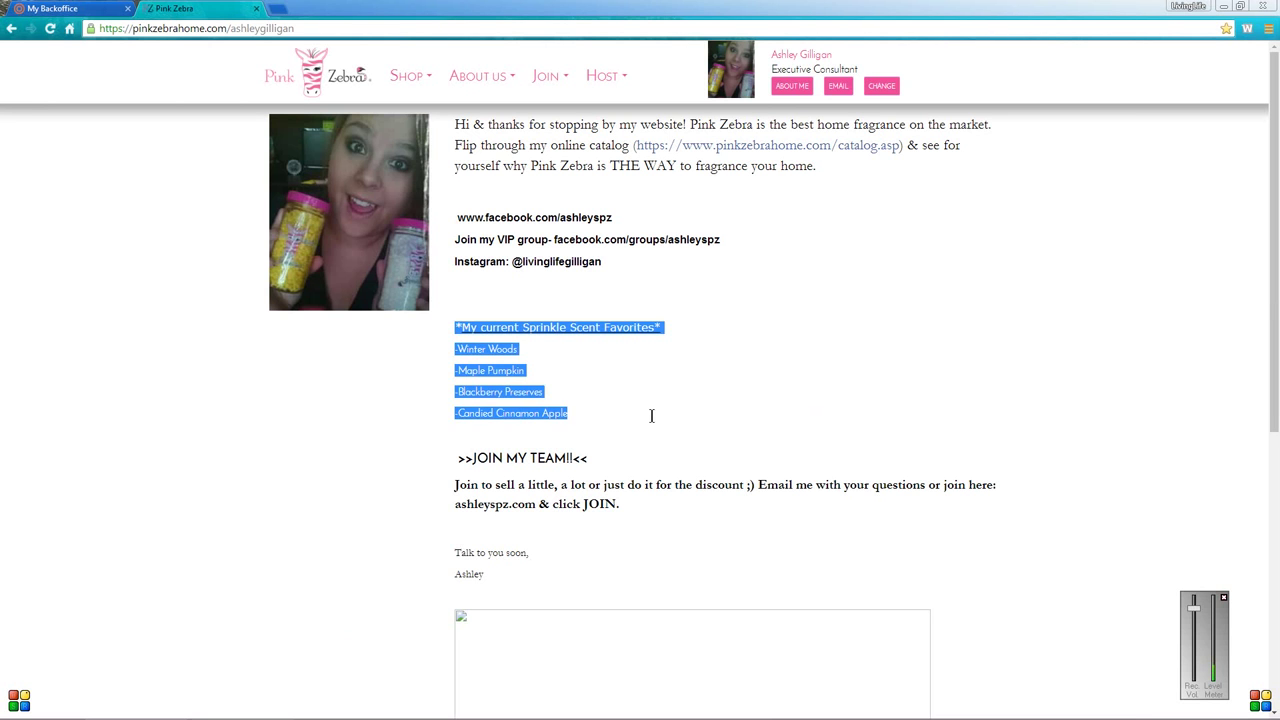
click(613, 403)
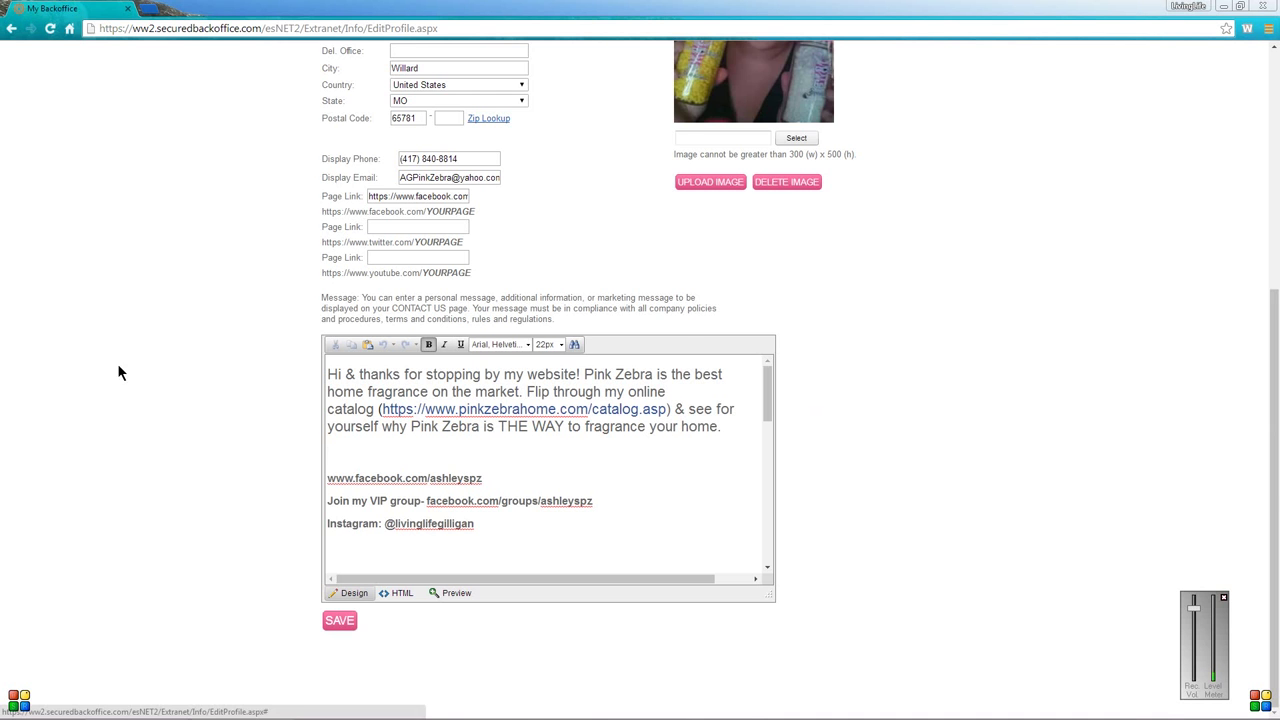
Review the Contact Us profile form, examining the street address fields and the profile photo area.
scroll(181, 262, up, 5)
scroll(182, 265, down, 2)
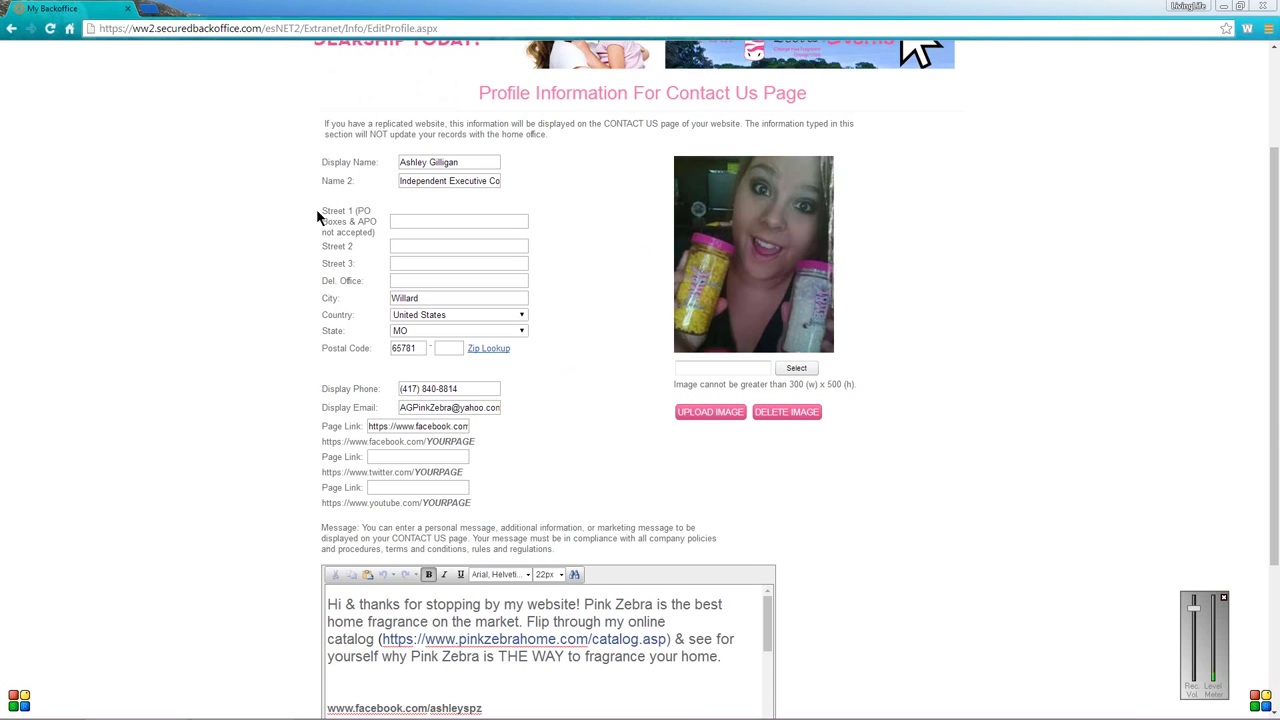
drag(320, 210, 383, 284)
click(223, 296)
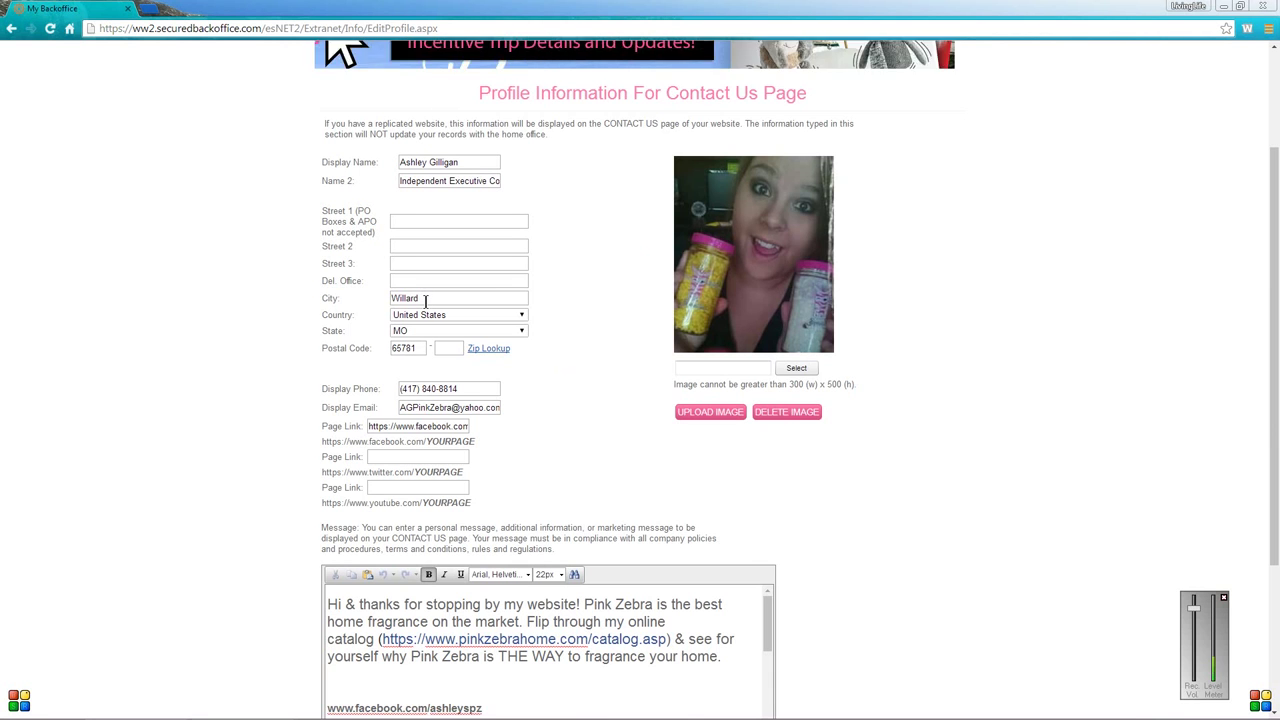
click(411, 220)
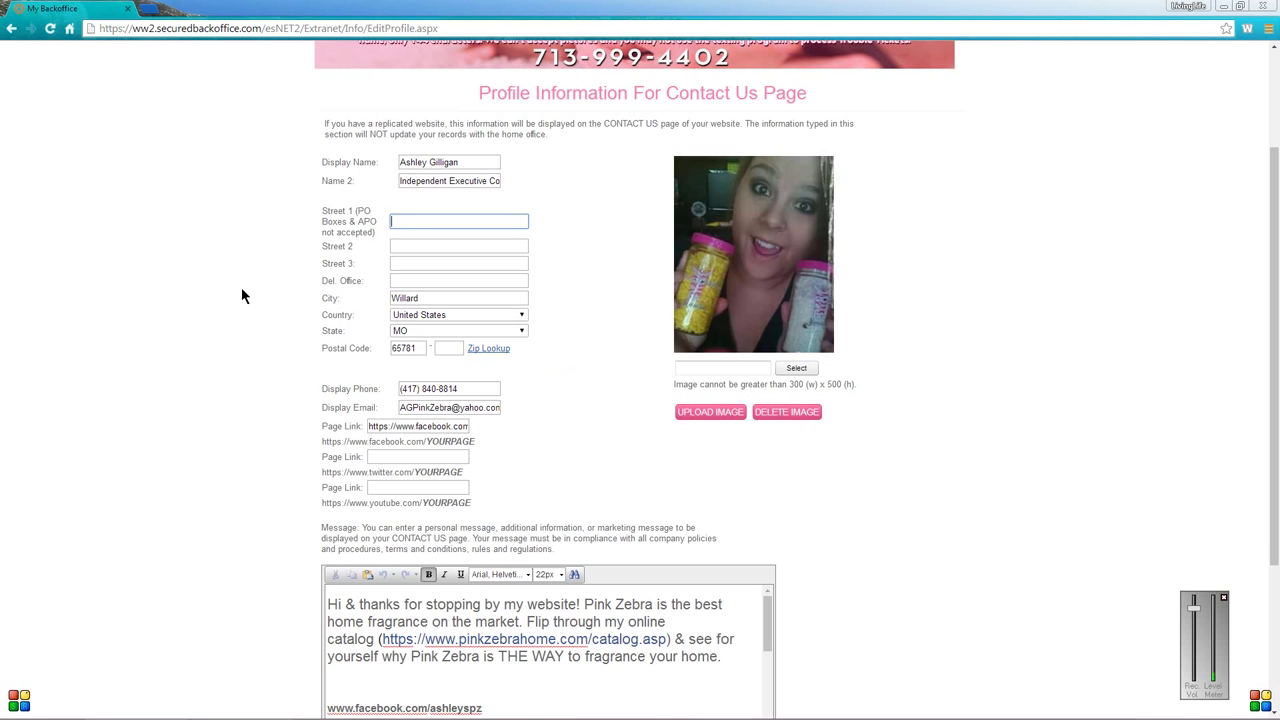
scroll(241, 295, up, 2)
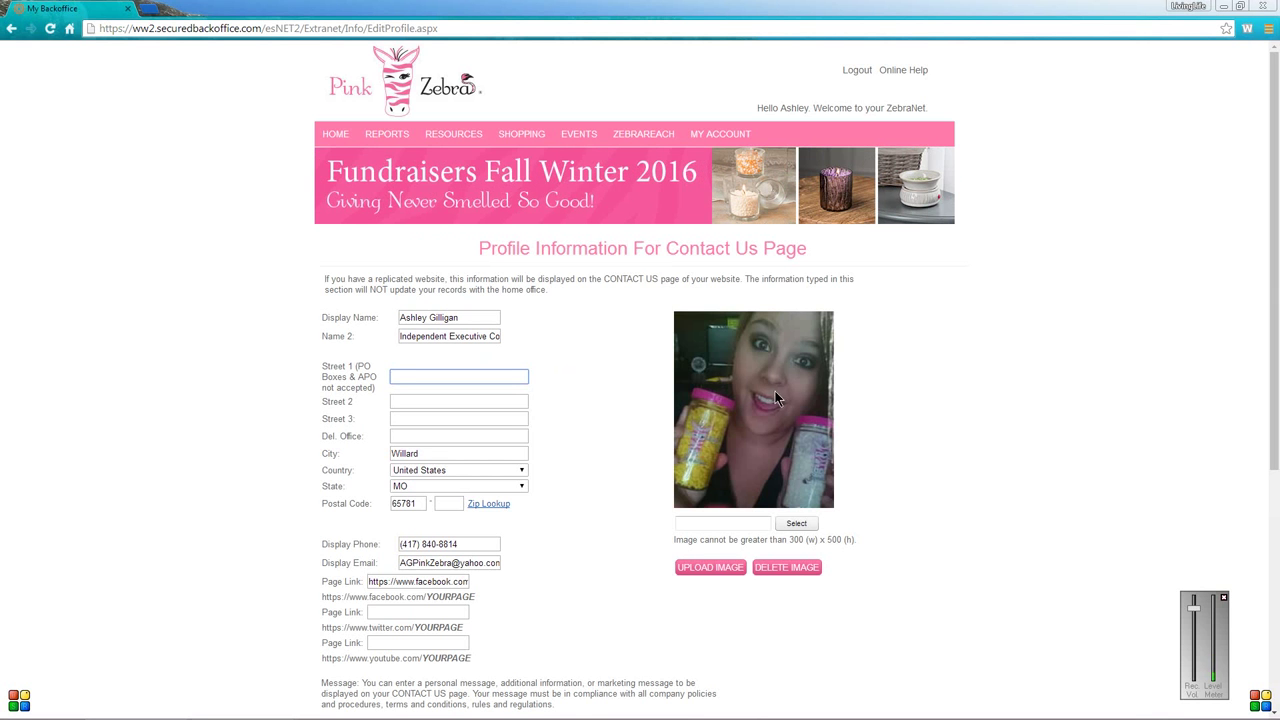
Open the E-Wallet page under My Account and highlight its explanatory text for reading.
mouse_move(731, 140)
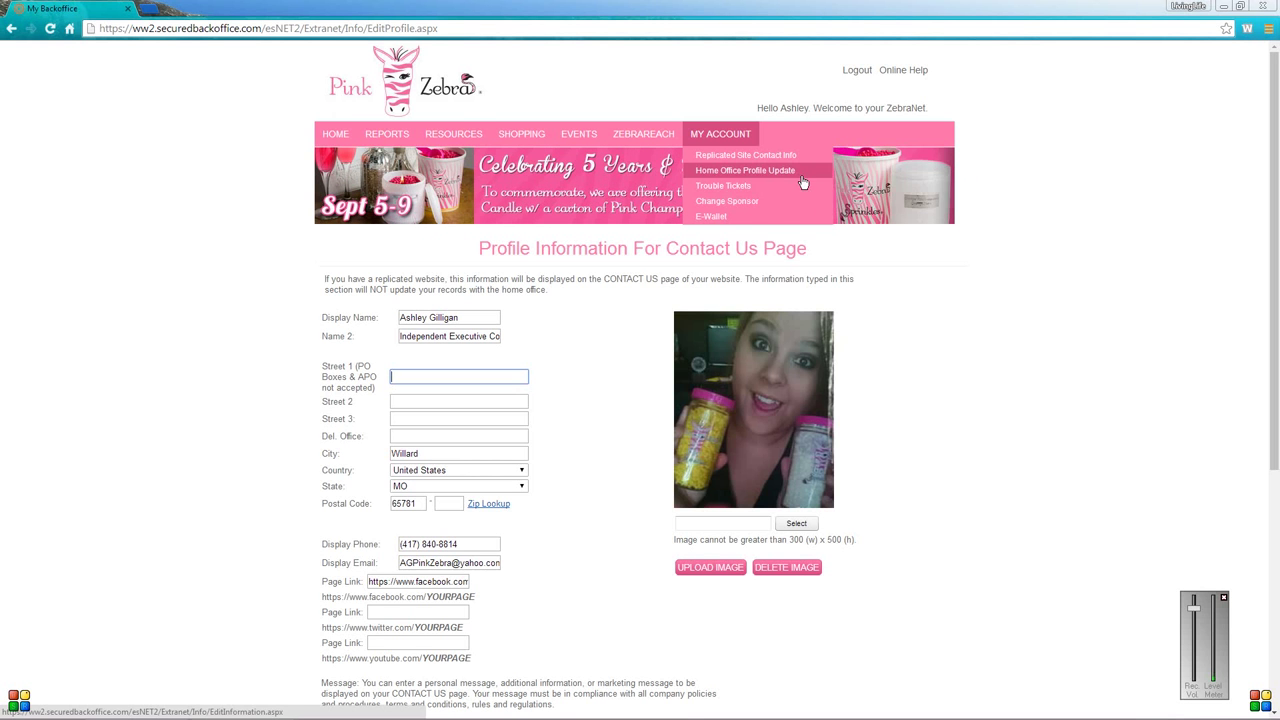
mouse_move(772, 196)
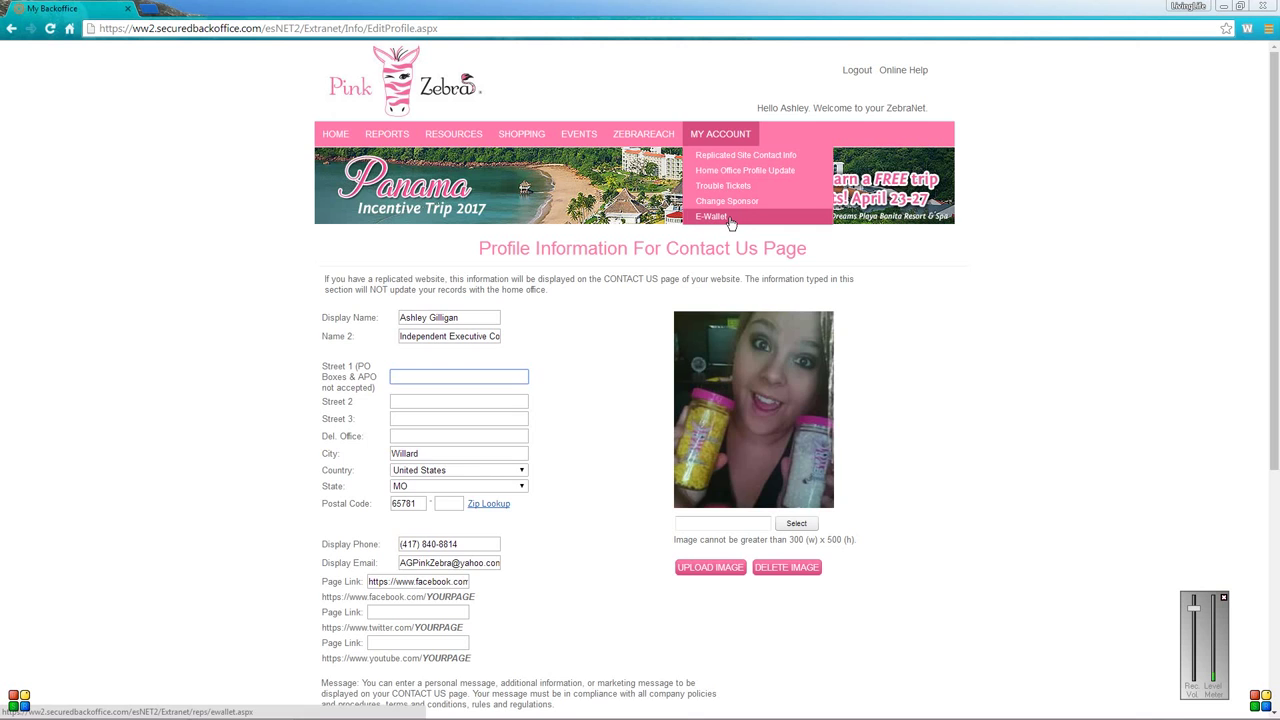
click(732, 222)
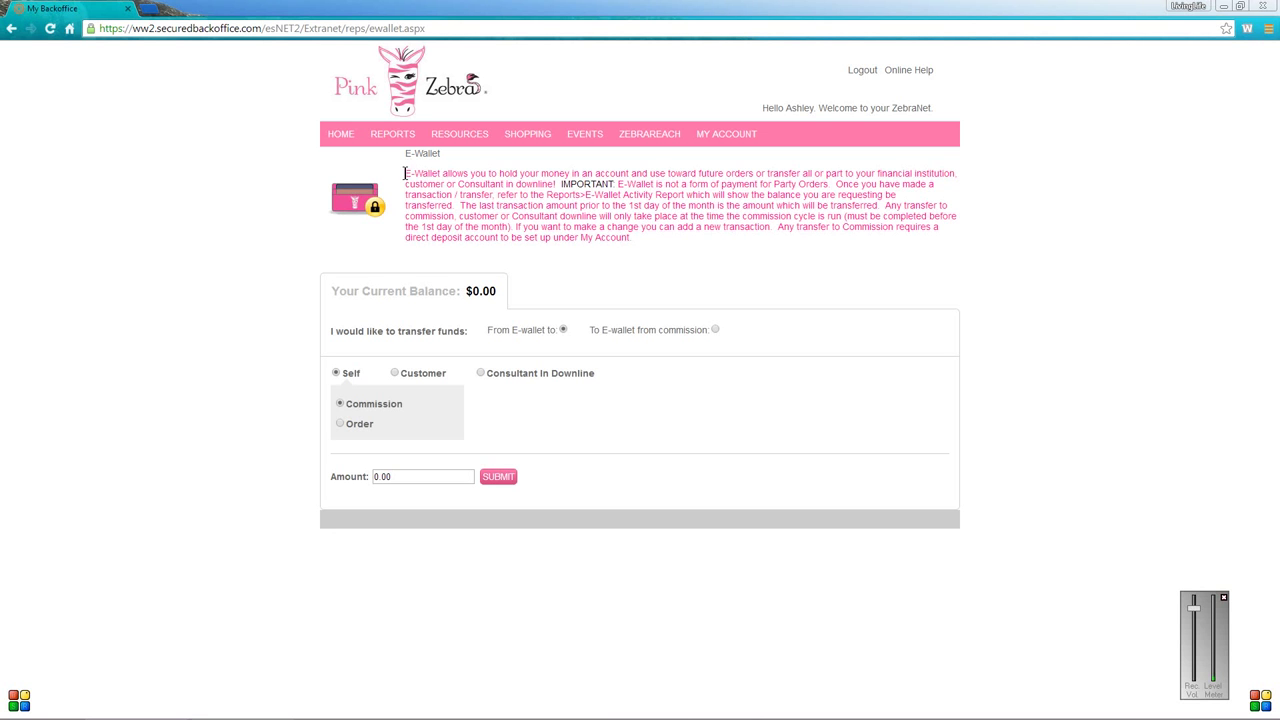
drag(648, 243, 394, 170)
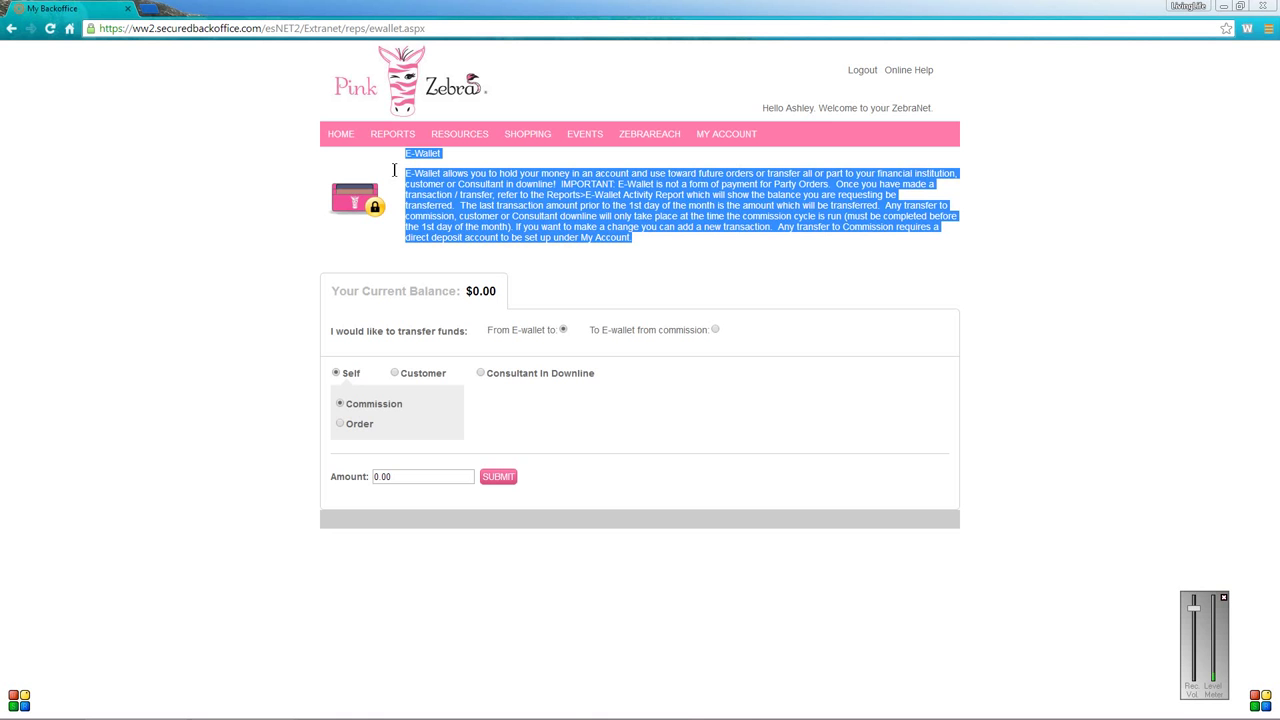
click(251, 175)
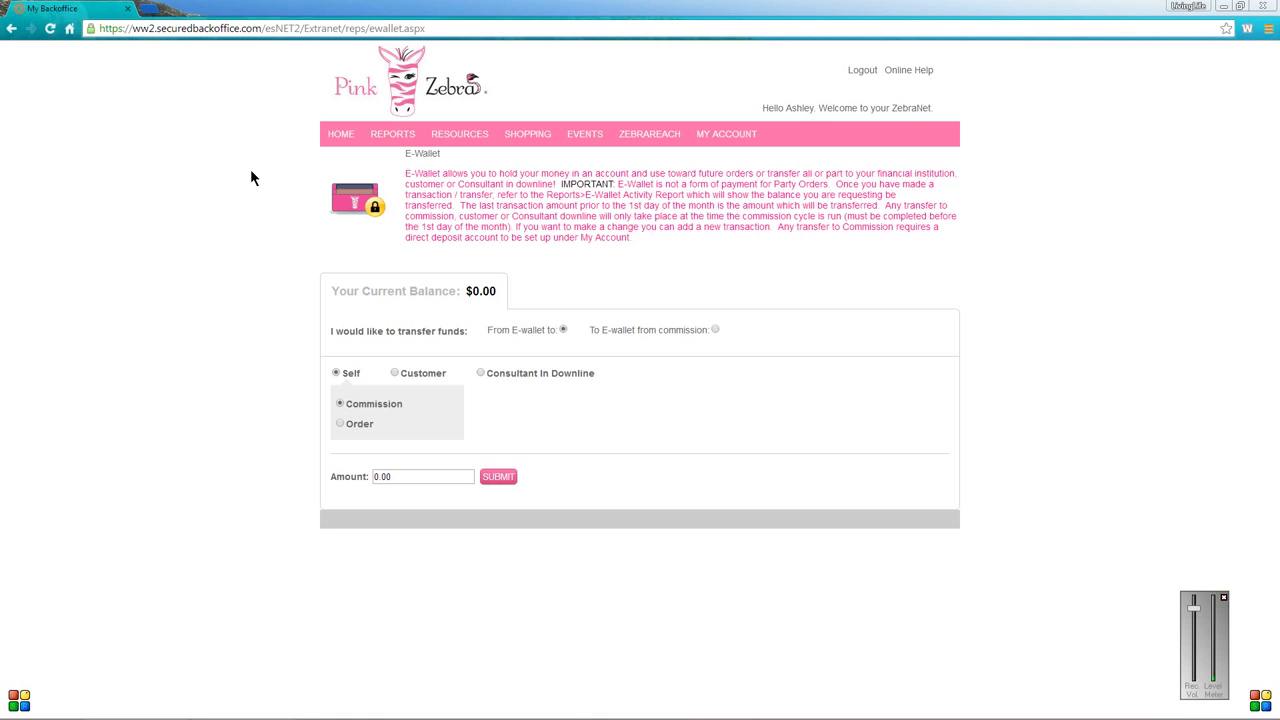
Return to the back office home page.
click(327, 137)
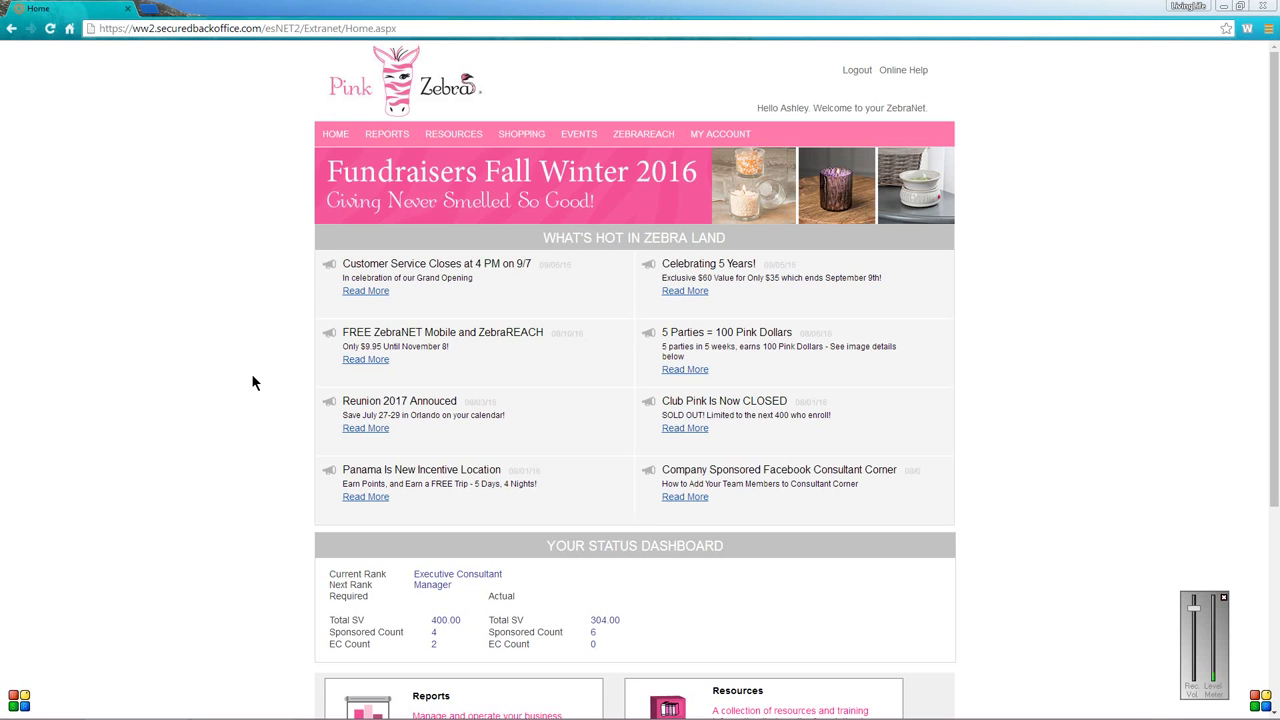
mouse_move(645, 140)
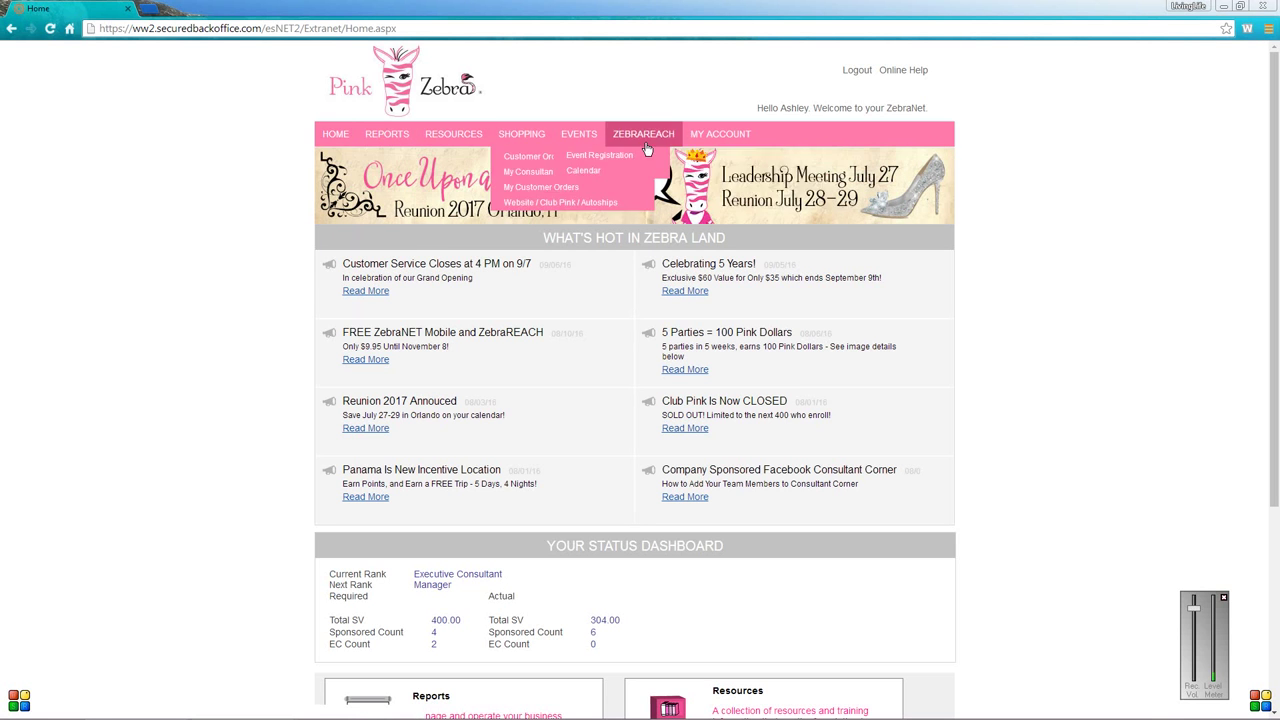